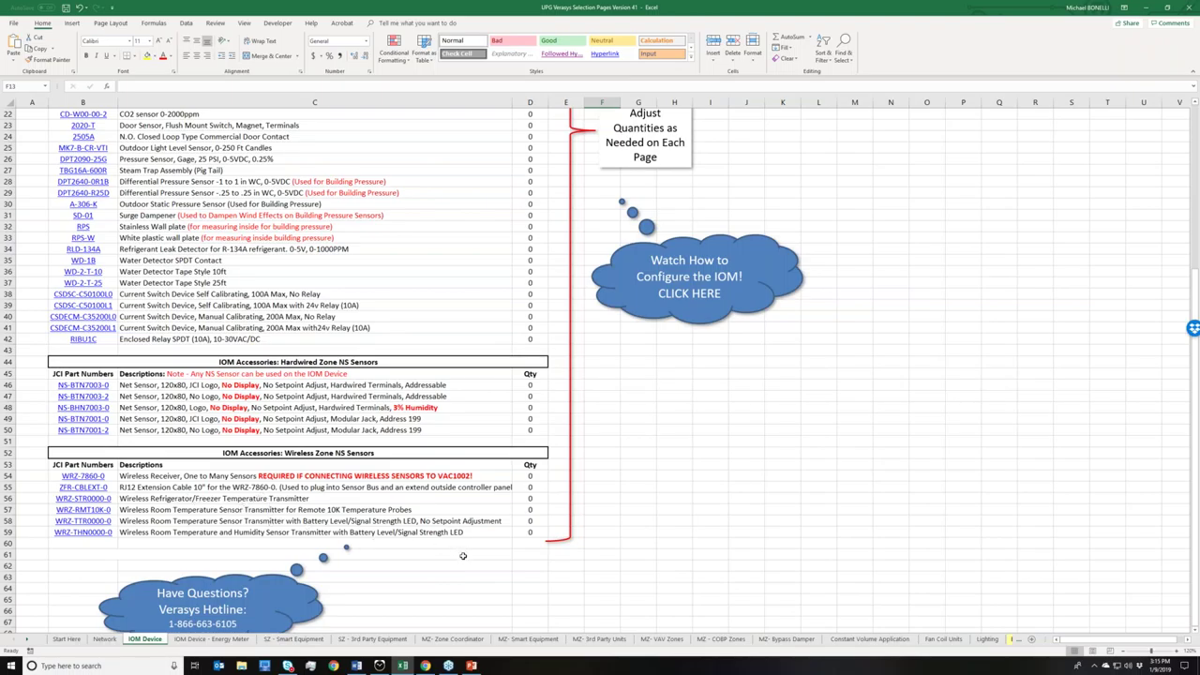
scroll(464, 559, "down", 1)
scroll(465, 559, "down", 1)
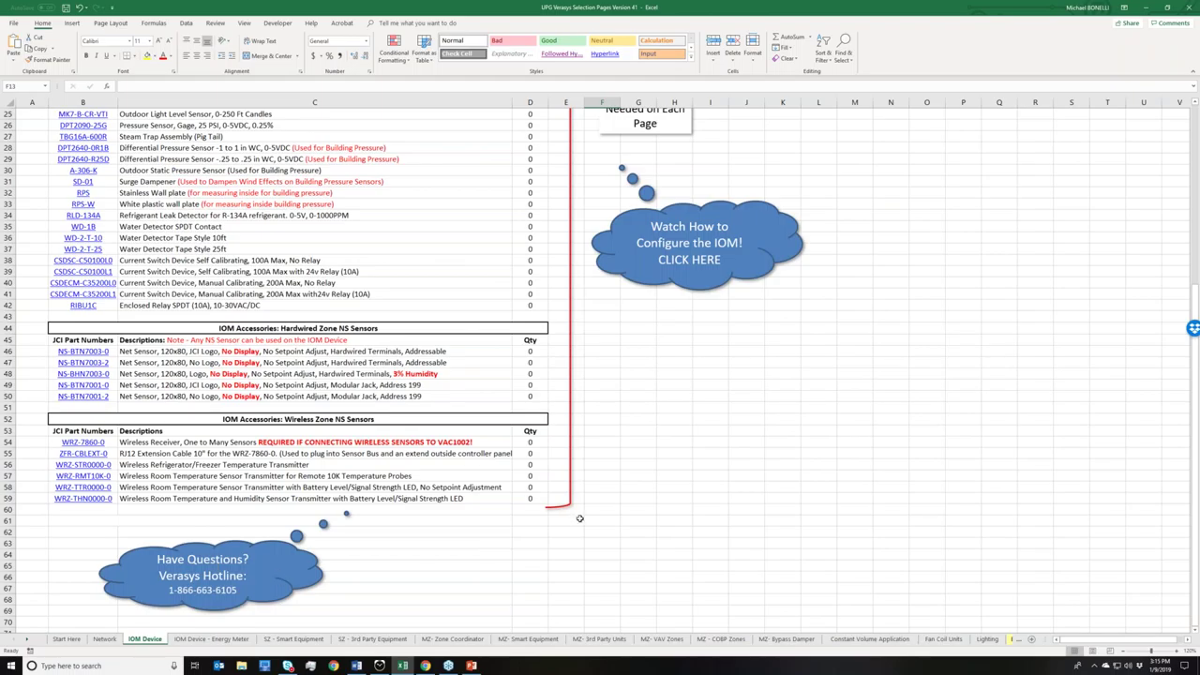
scroll(591, 511, "up", 2)
scroll(601, 502, "up", 4)
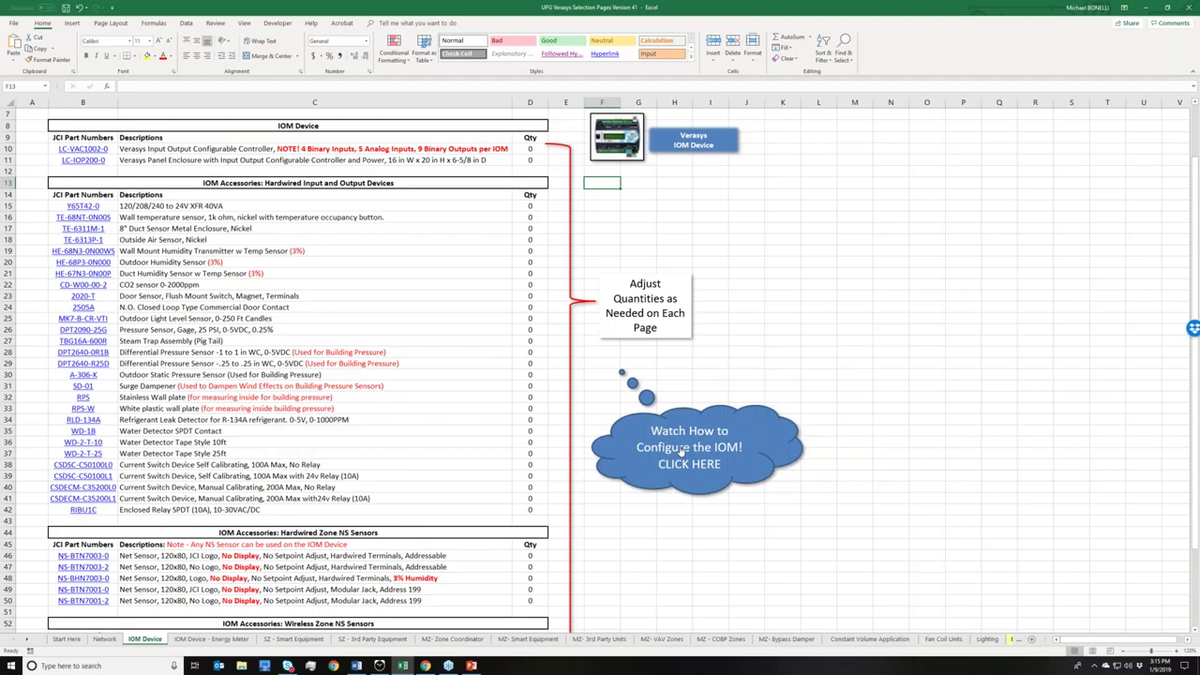
left_click(689, 450)
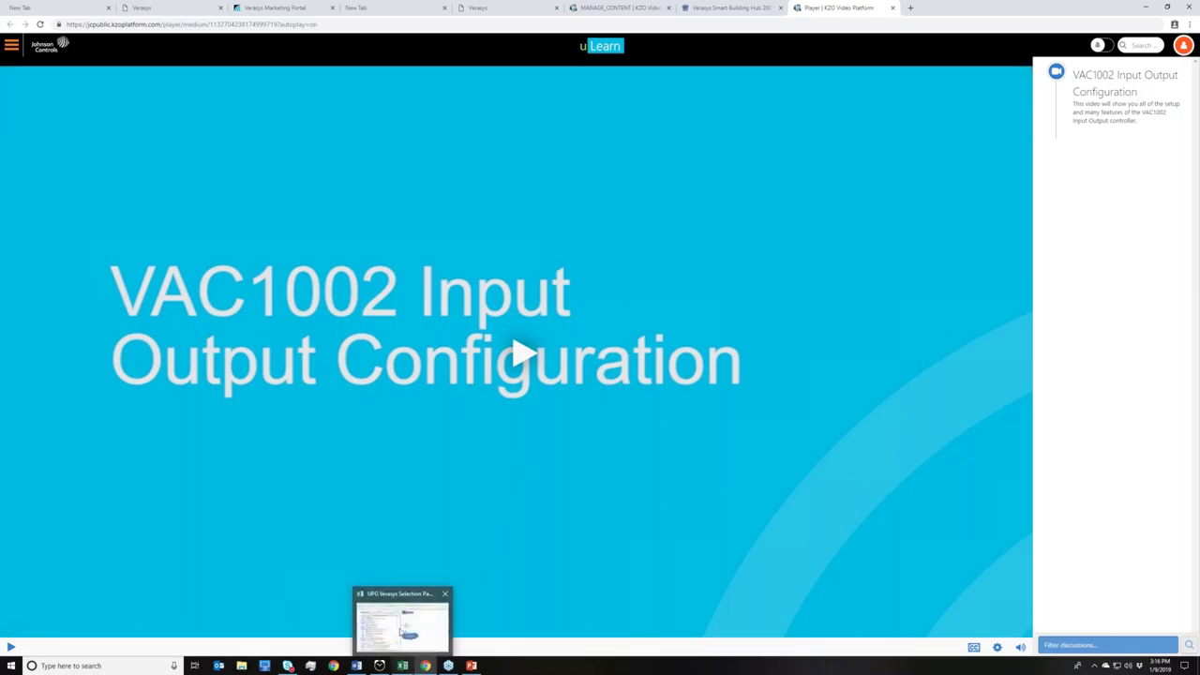
left_click(402, 666)
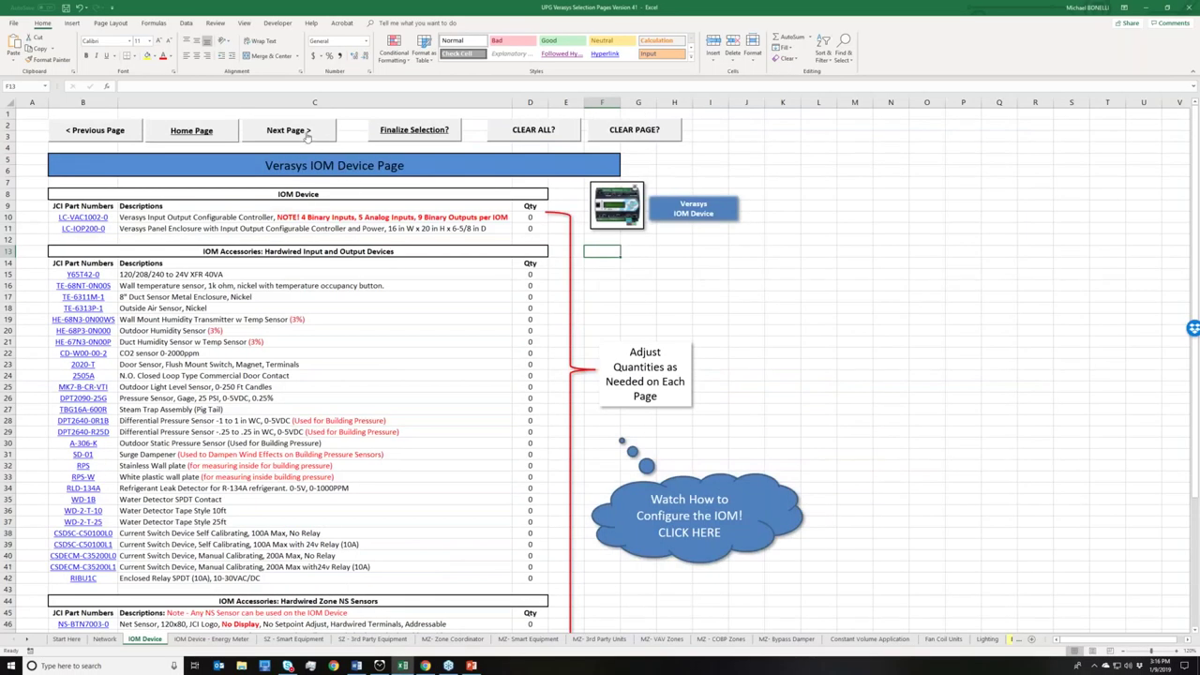
- Go forward from the IOM Device sheet to the IOM Device - Energy Meter page
left_click(306, 136)
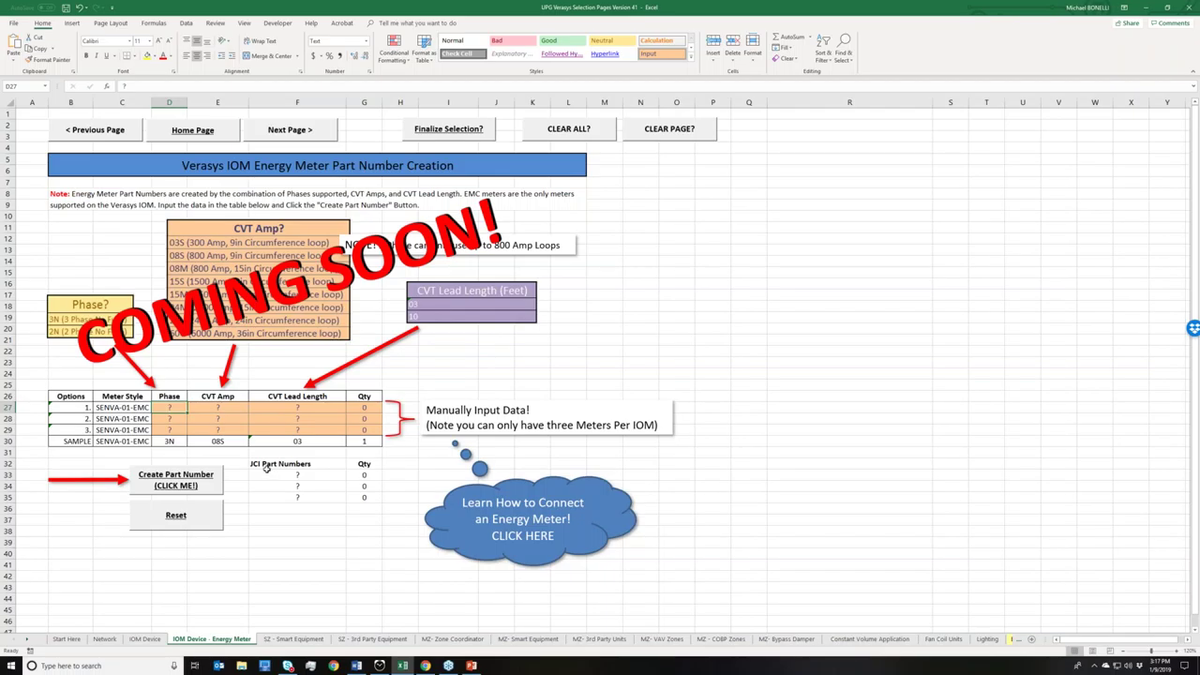
- Go forward from the Energy Meter sheet to the Single Zone Smart Equipment Selection Page
left_click(290, 137)
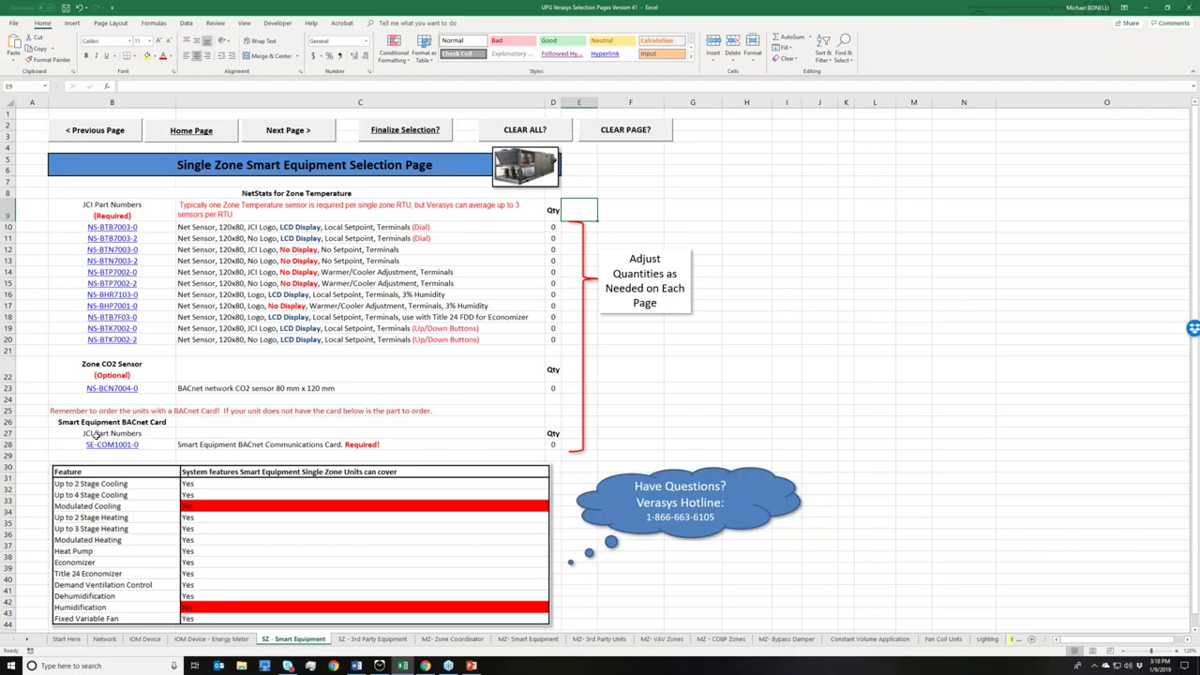
- Enter quantity 1 in D28 for the SE-COM1001-0 BACnet card, then select the NS-BTB7003-0 quantity cell D10
left_click(554, 444)
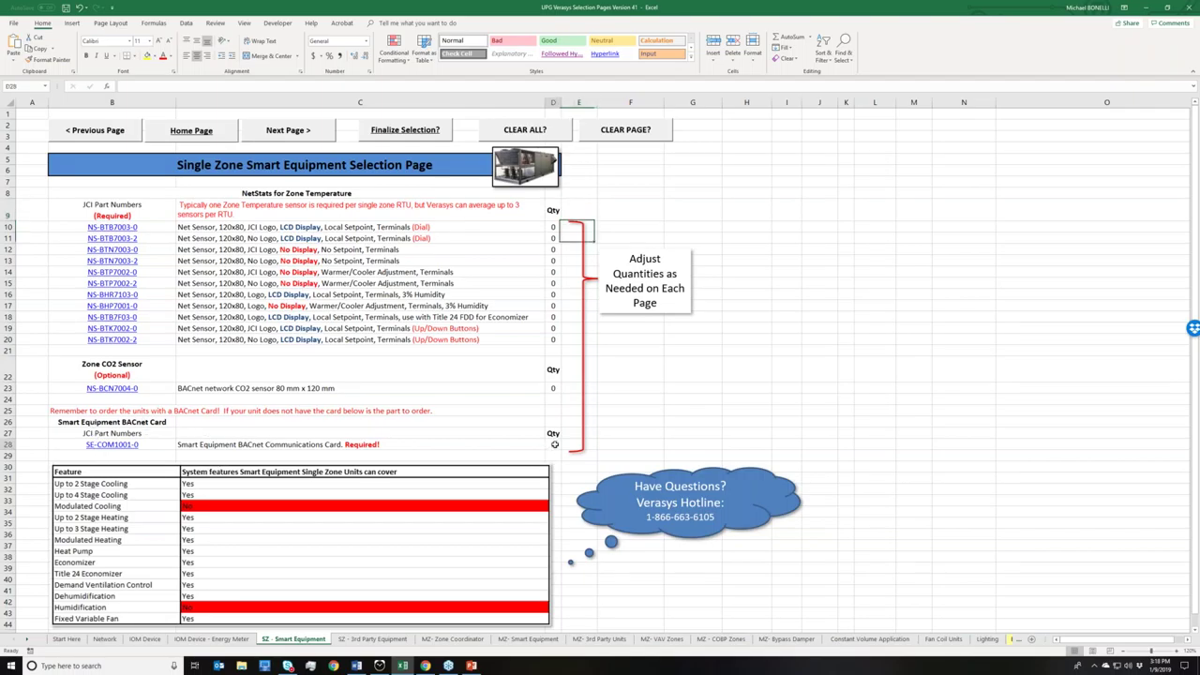
type("1")
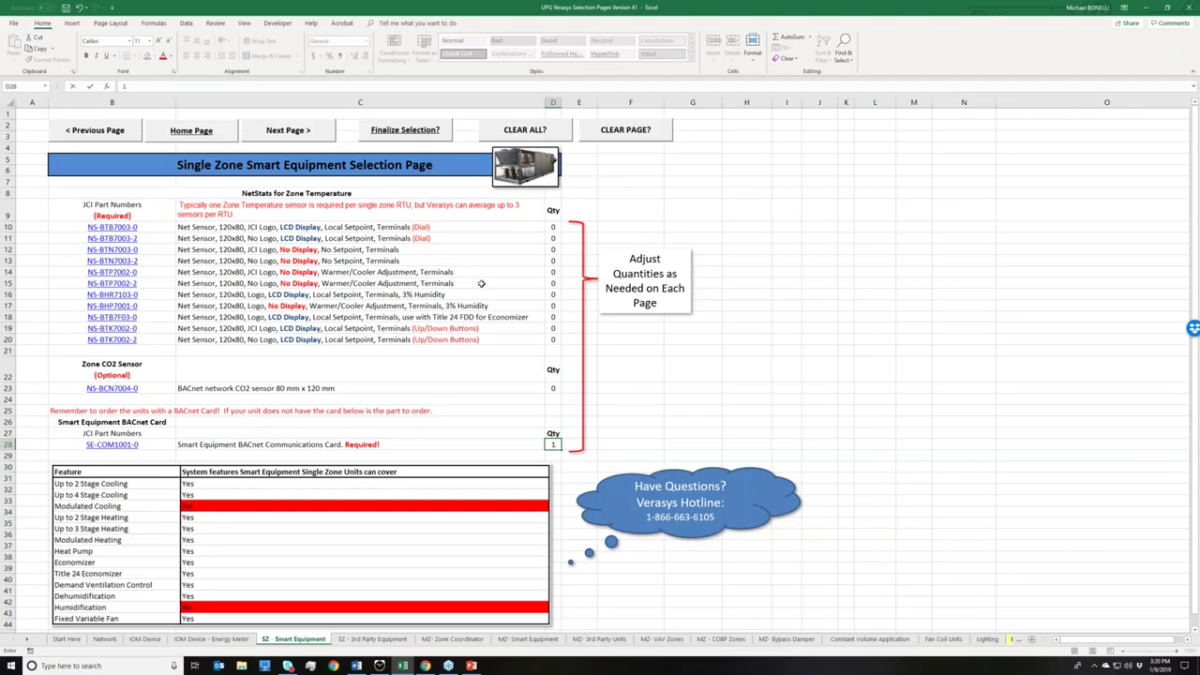
left_click(556, 226)
- Enter quantity 1 for the NS-BTB7003-0 NetStat in D10
type("1")
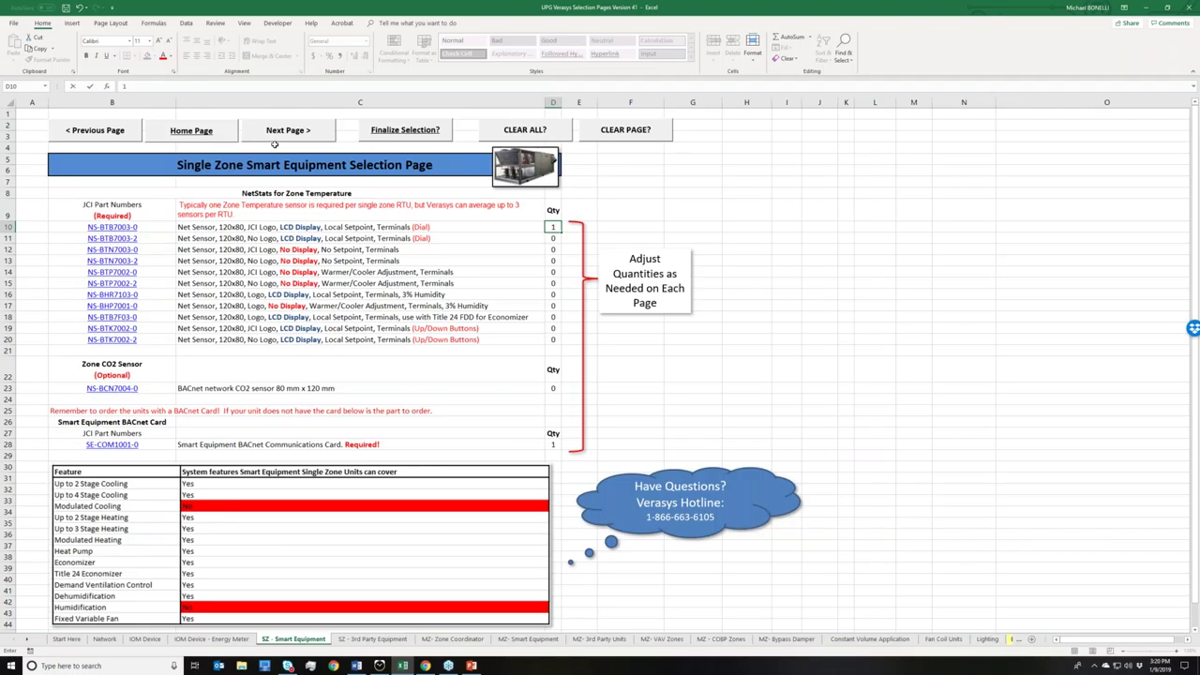
- Go forward to the Single Zone 3rd Party Standard Equipment page
left_click(281, 131)
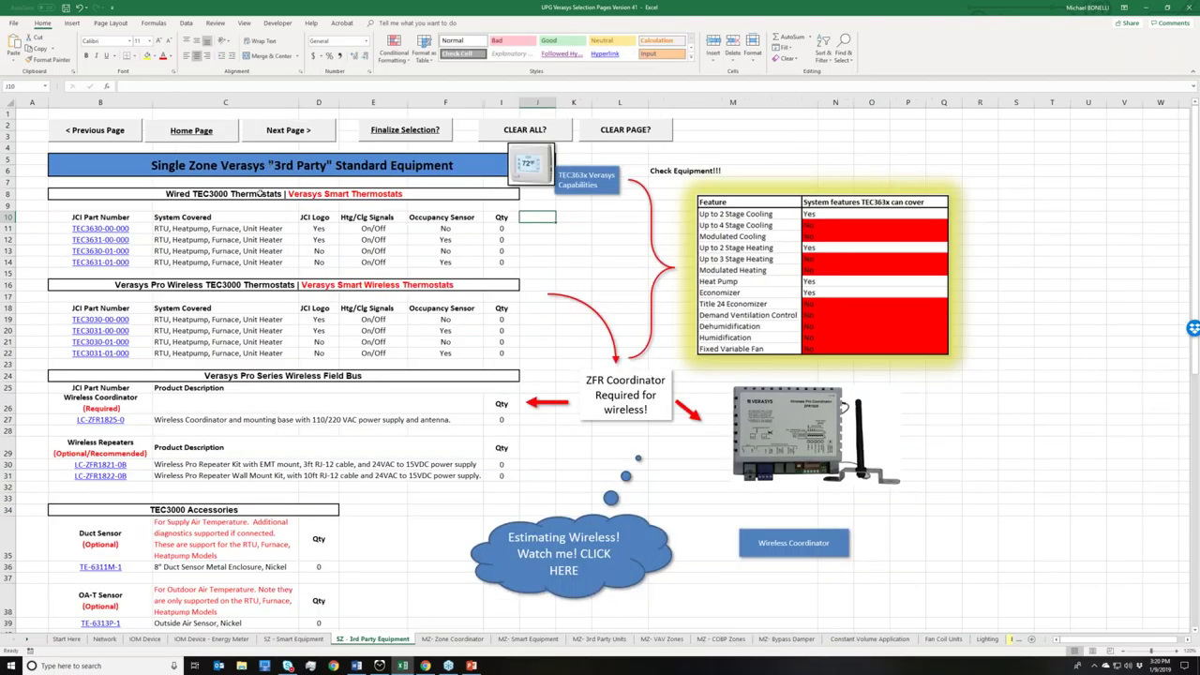
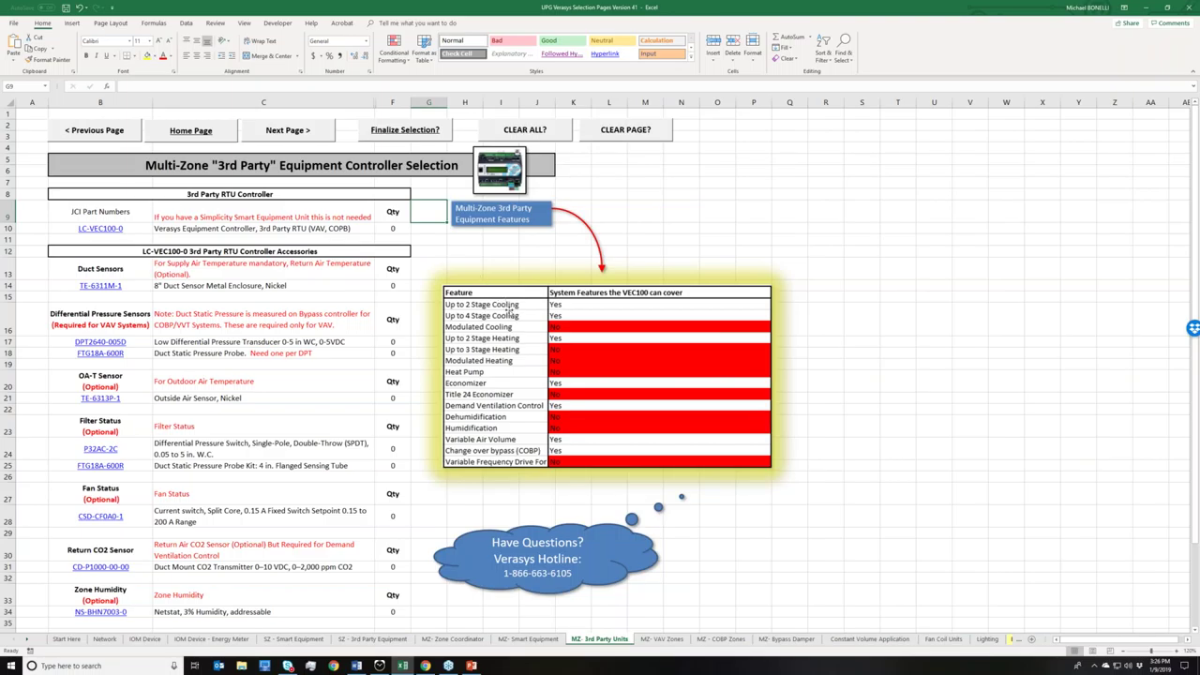
- Enter 1 as the LC-VEC100-0 controller quantity in cell F10
scroll(511, 315, "down", 1)
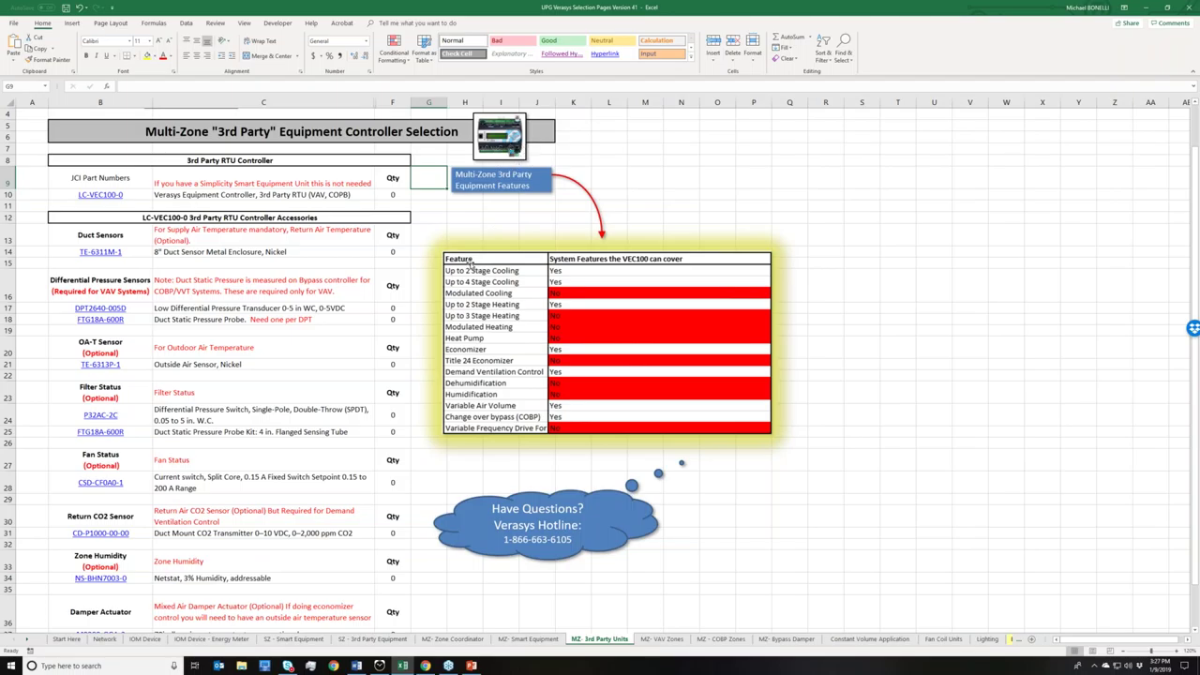
left_click(390, 193)
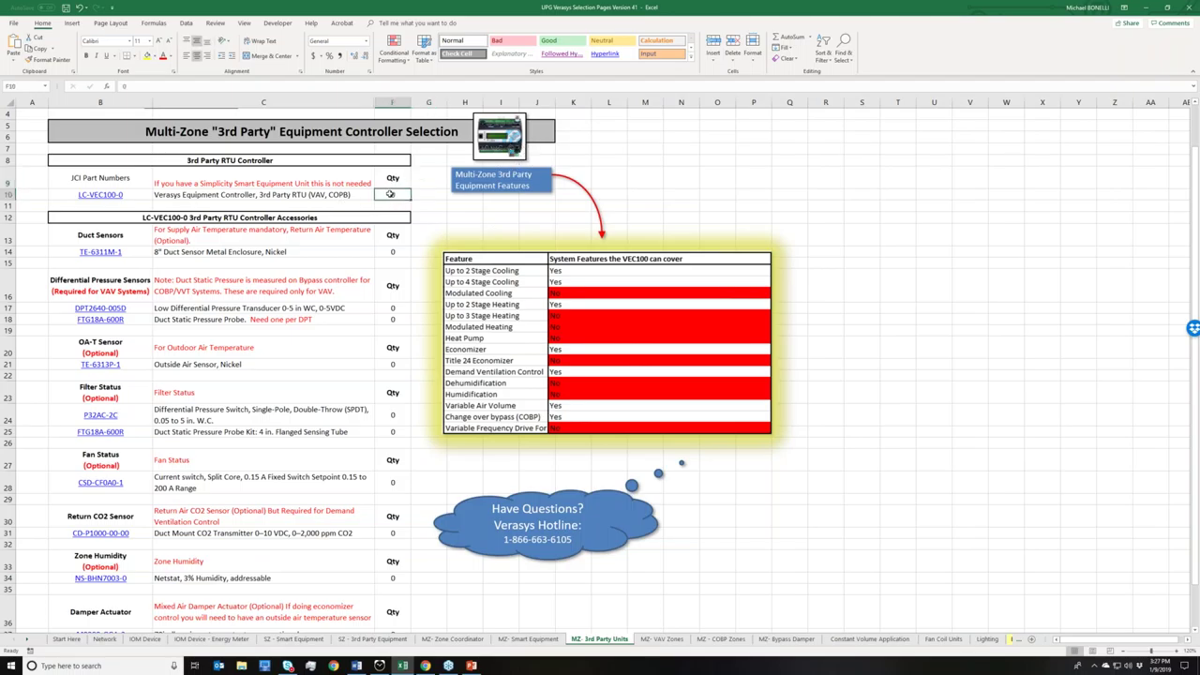
type("1")
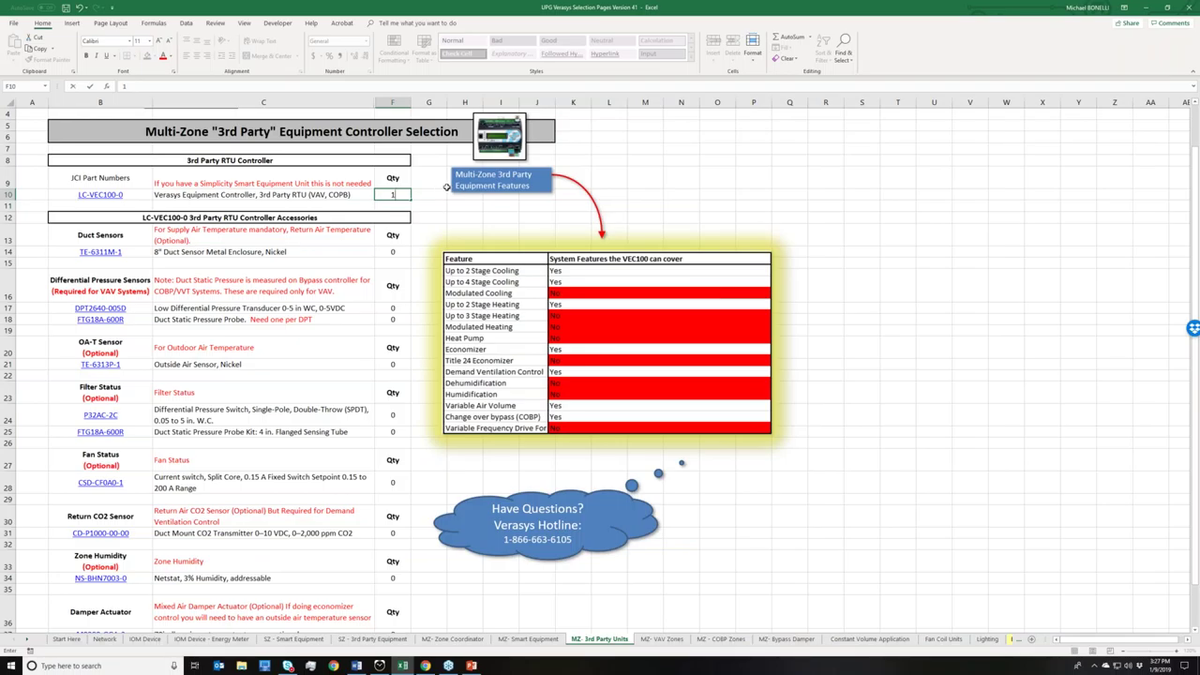
scroll(427, 210, "down", 1)
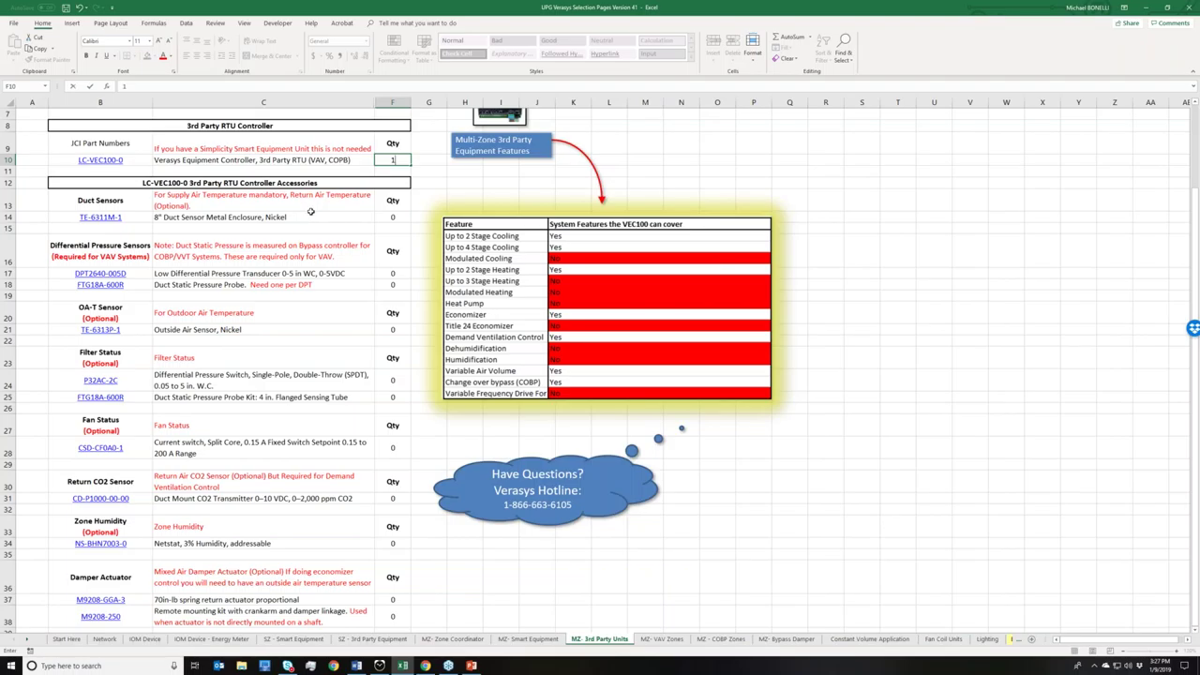
scroll(384, 219, "up", 1)
- Enter 2 as the TE-6311M-1 duct sensor quantity in cell F14
left_click(386, 218)
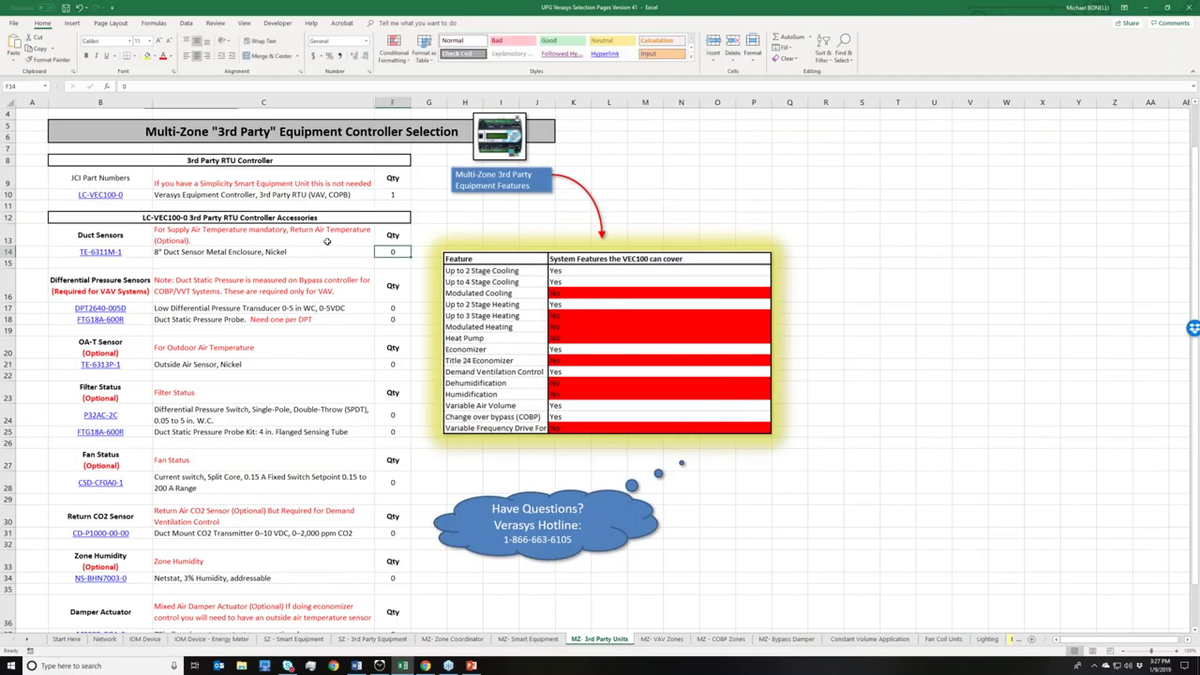
type("2")
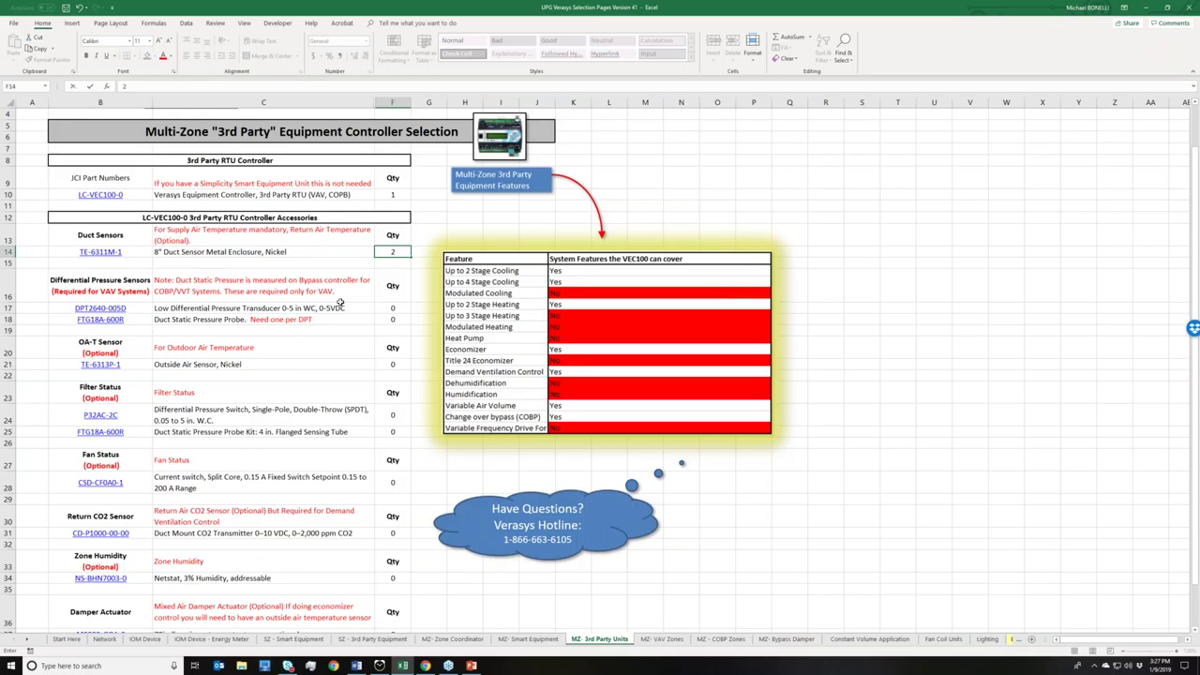
scroll(340, 301, "down", 1)
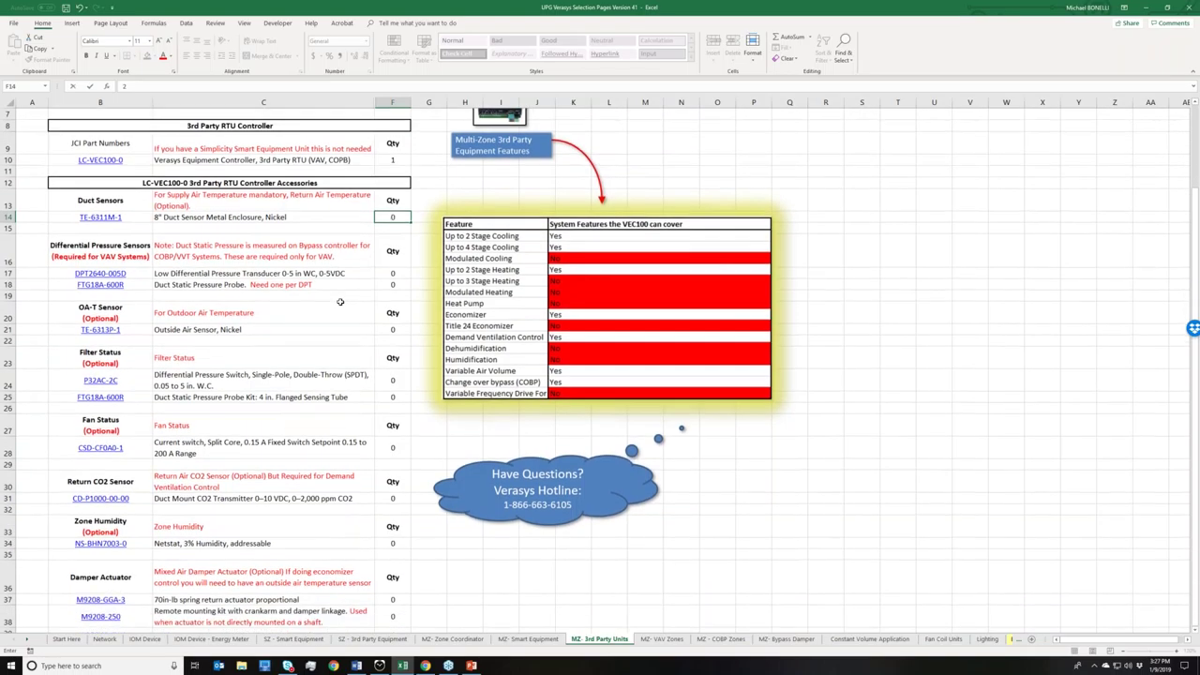
scroll(340, 302, "down", 1)
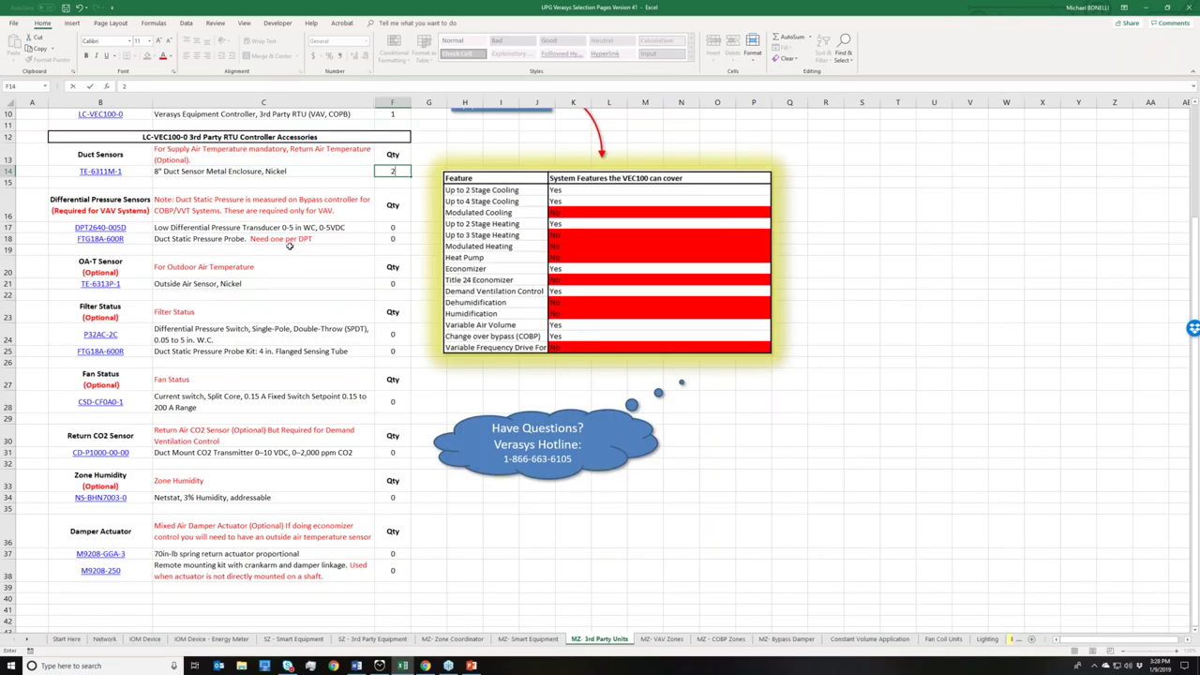
scroll(290, 245, "up", 2)
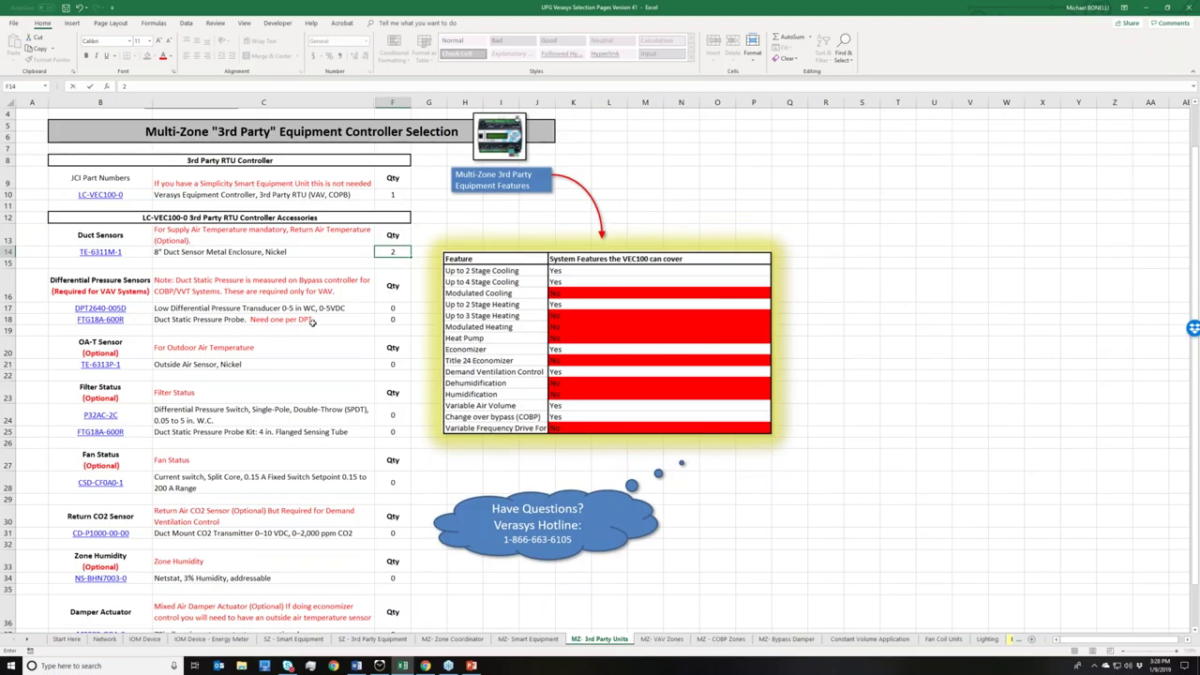
scroll(328, 348, "down", 1)
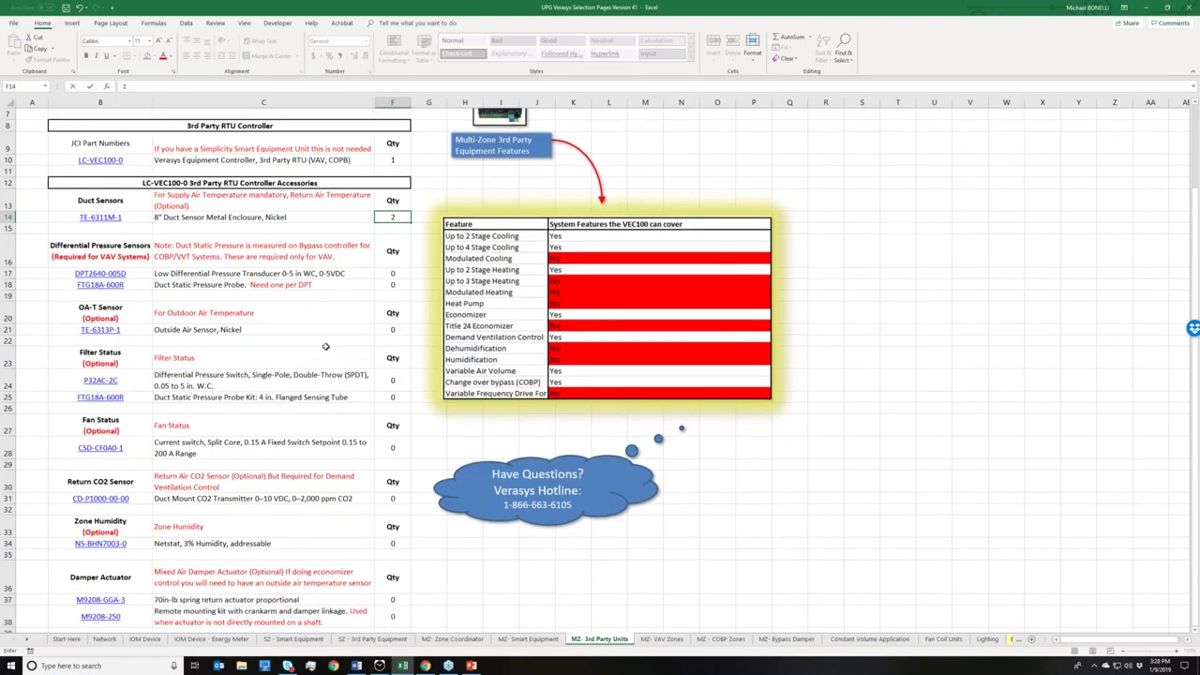
- Enter 1 for the TE-6313P-1 outside air sensor in F21, then go to the MZ-VAV Zones page
left_click(400, 332)
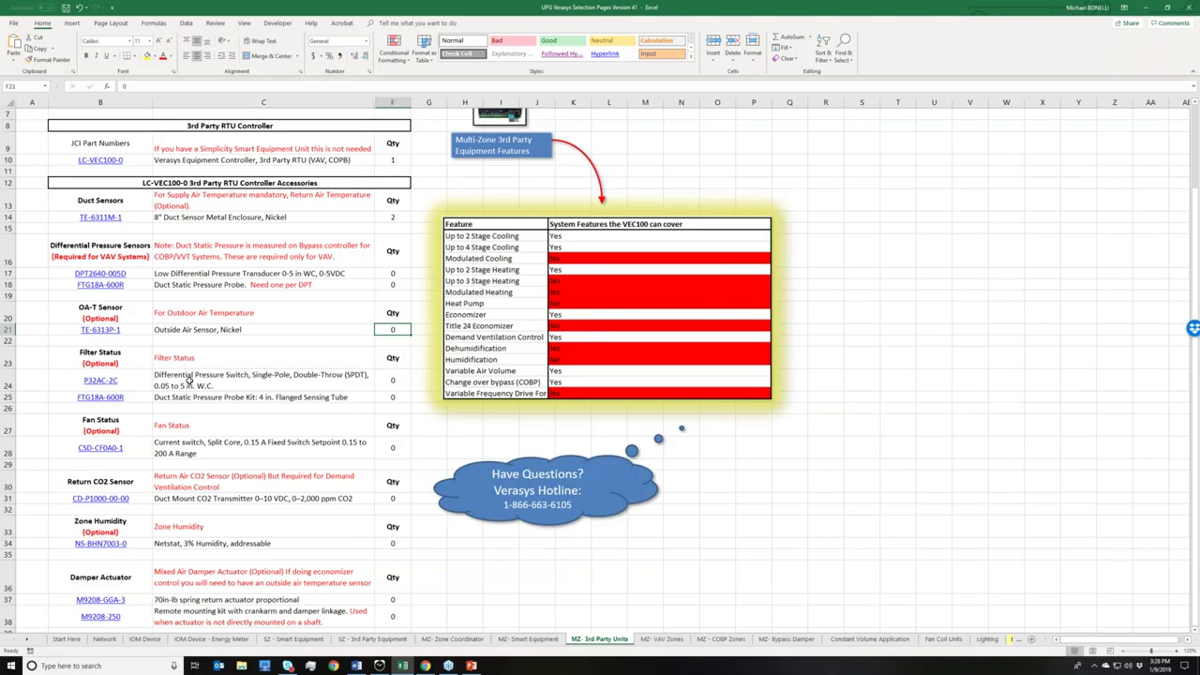
type("1")
scroll(194, 386, "down", 1)
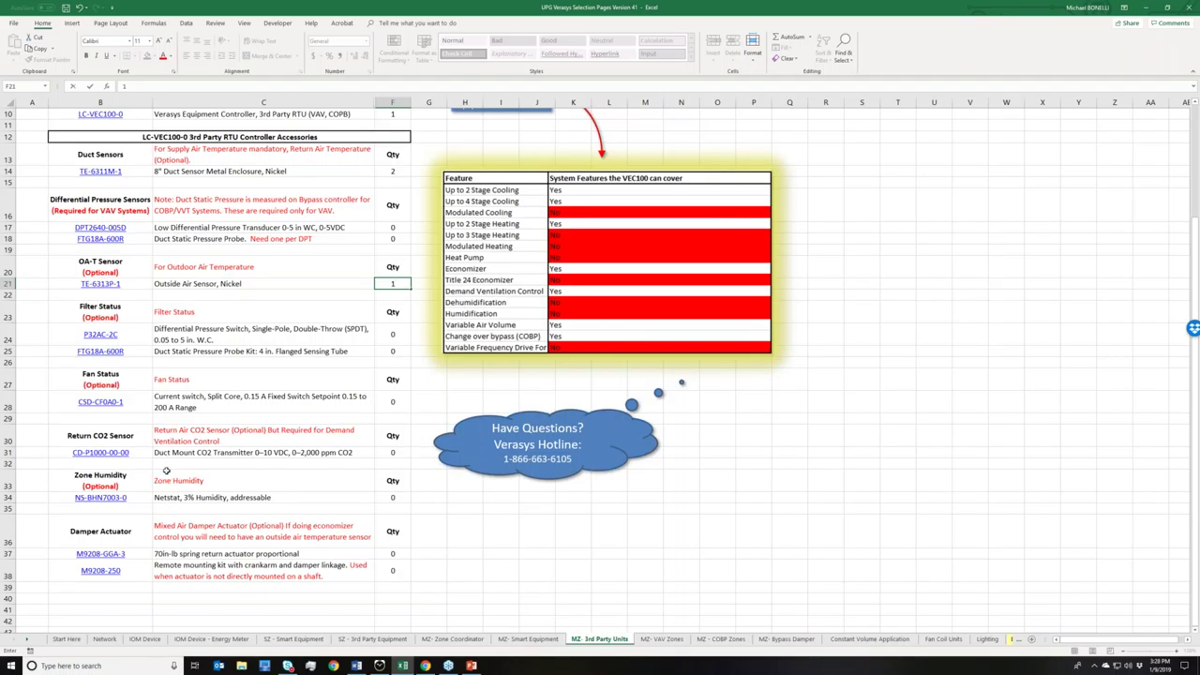
scroll(327, 468, "up", 3)
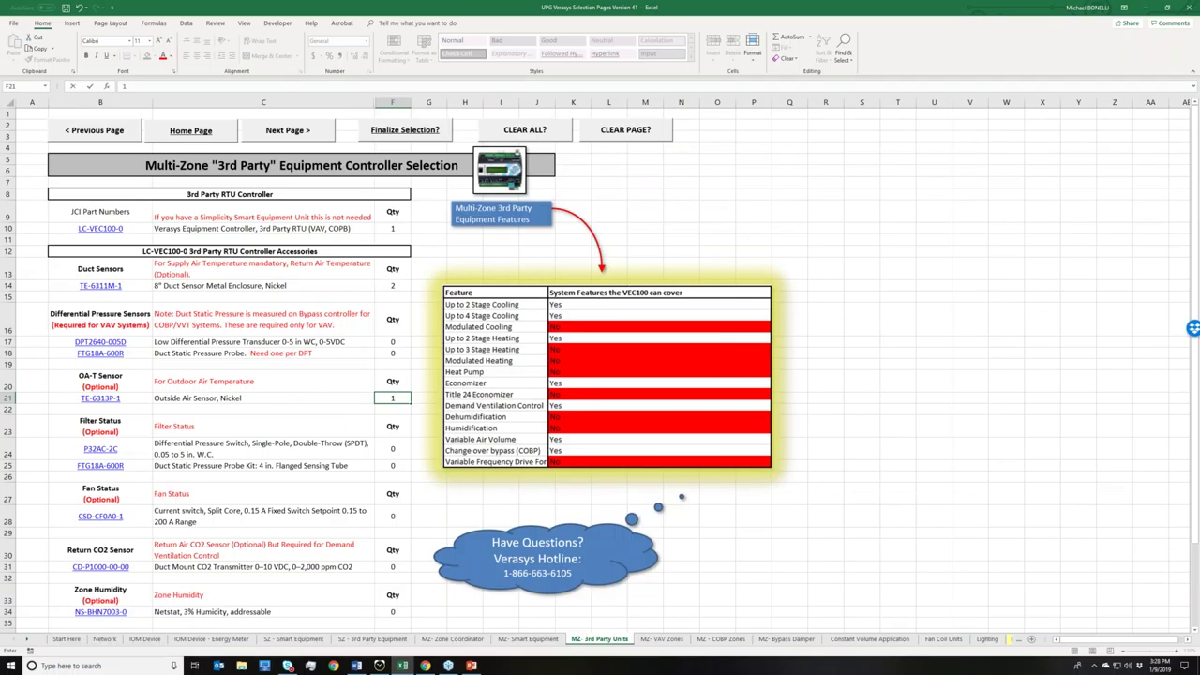
left_click(293, 136)
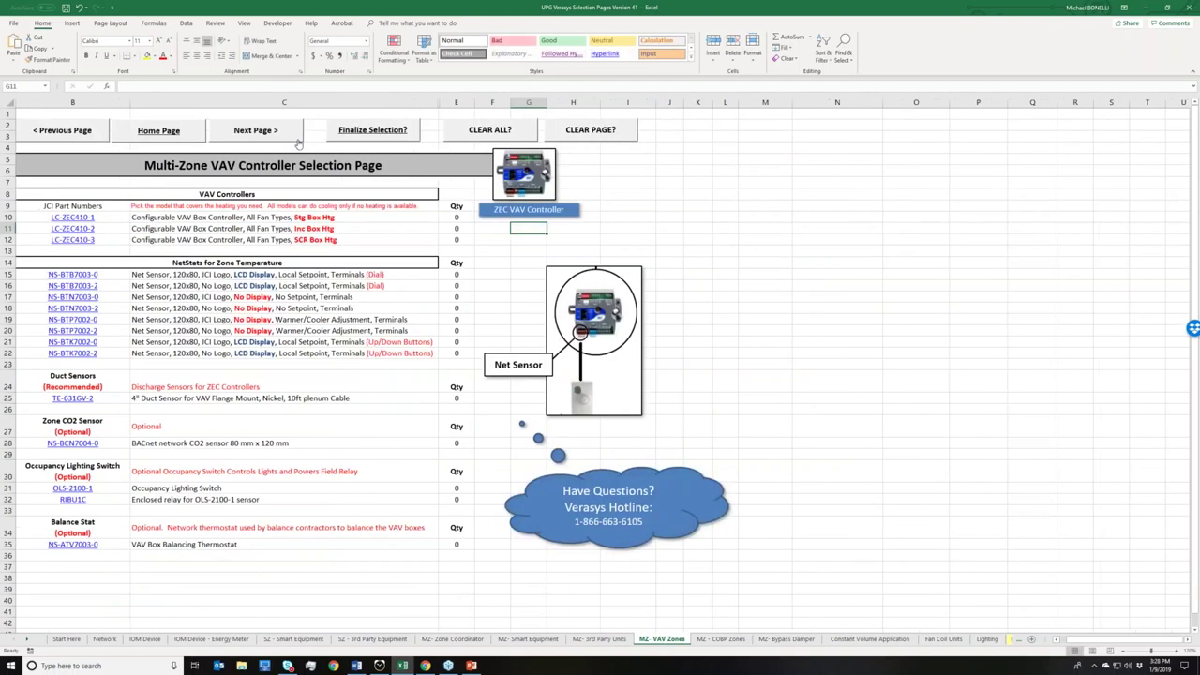
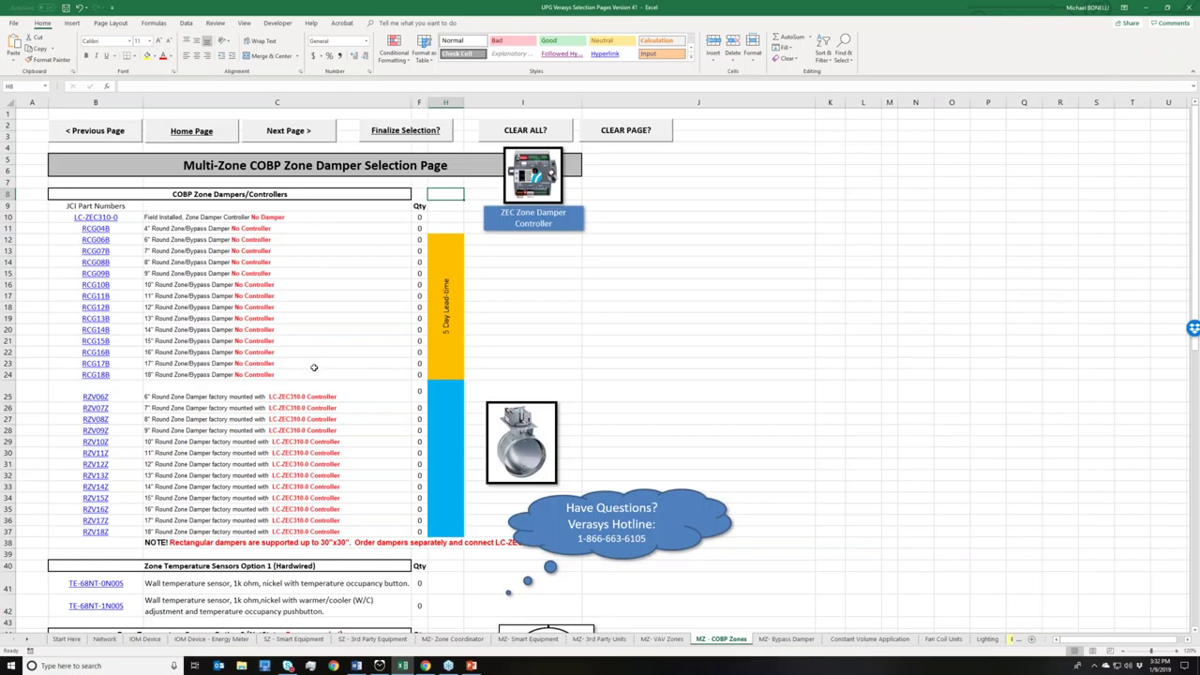
- Enter 6 as the quantity for the LC-ZEC310-0 zone damper controller in F10
left_click(416, 218)
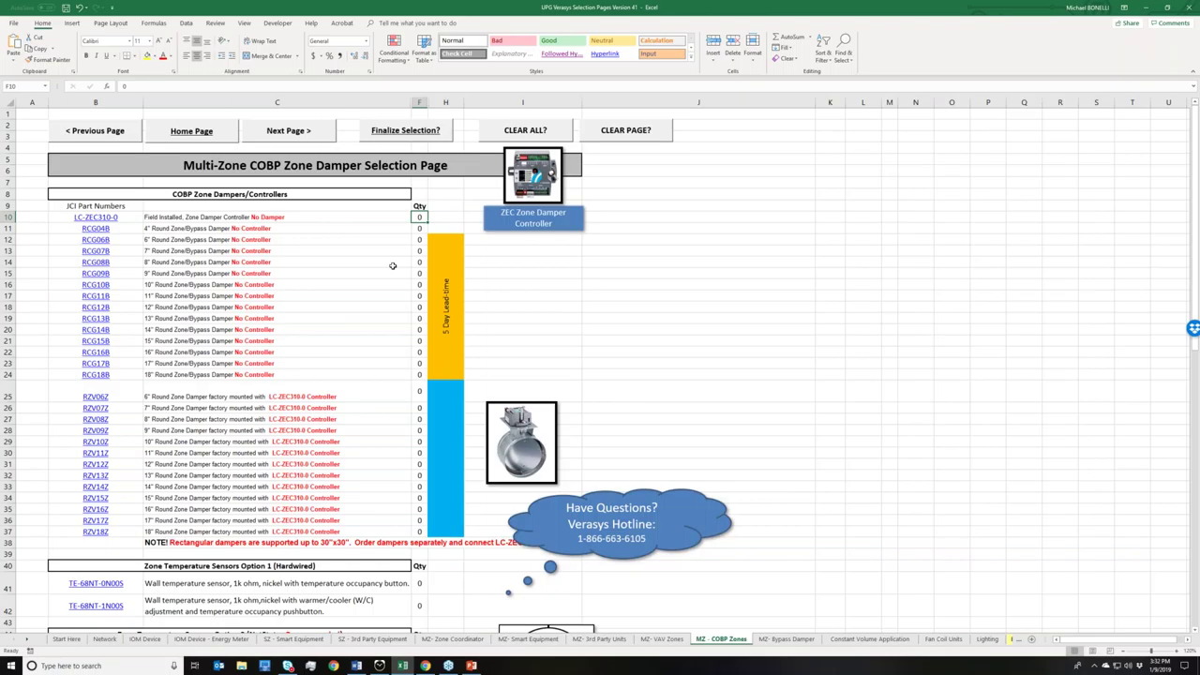
type("6")
scroll(366, 253, "down", 1)
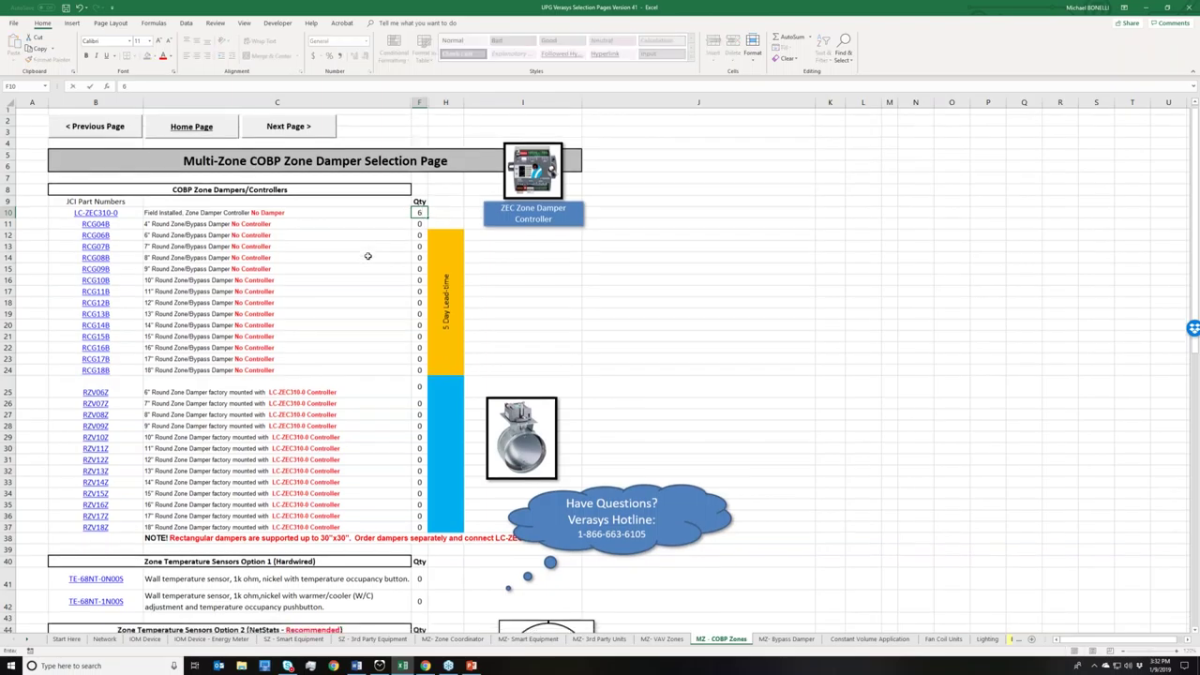
scroll(374, 258, "down", 2)
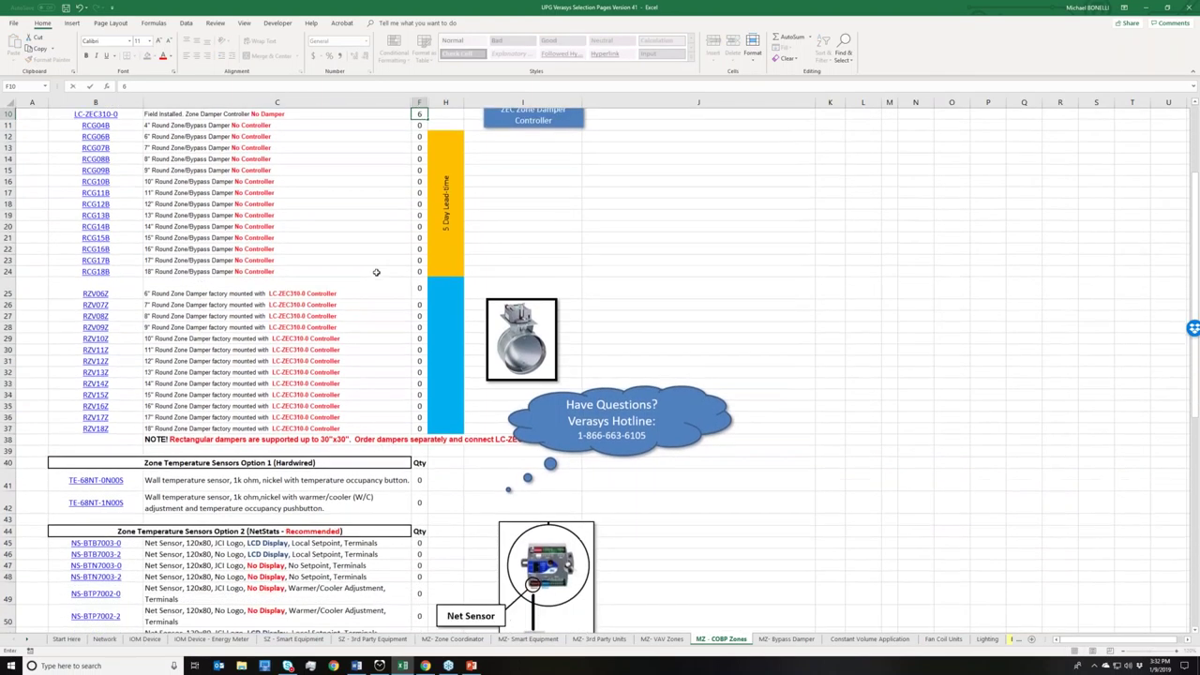
scroll(376, 272, "down", 1)
scroll(382, 288, "up", 1)
scroll(382, 289, "down", 1)
scroll(382, 290, "down", 2)
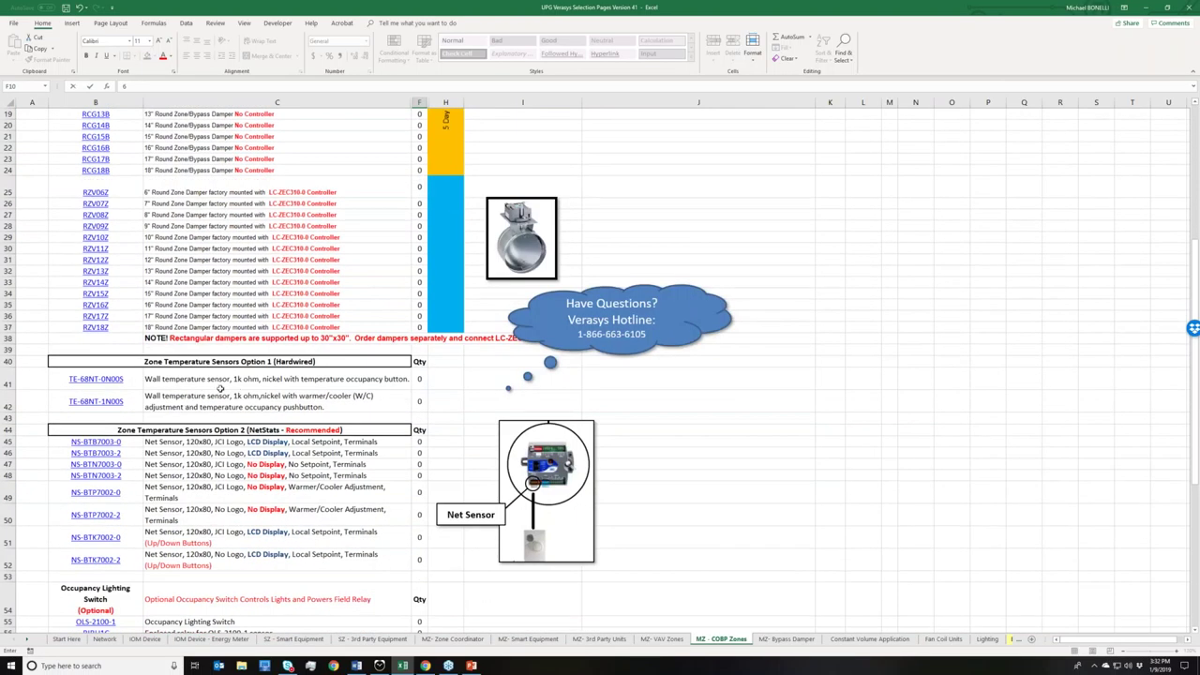
scroll(238, 394, "down", 4)
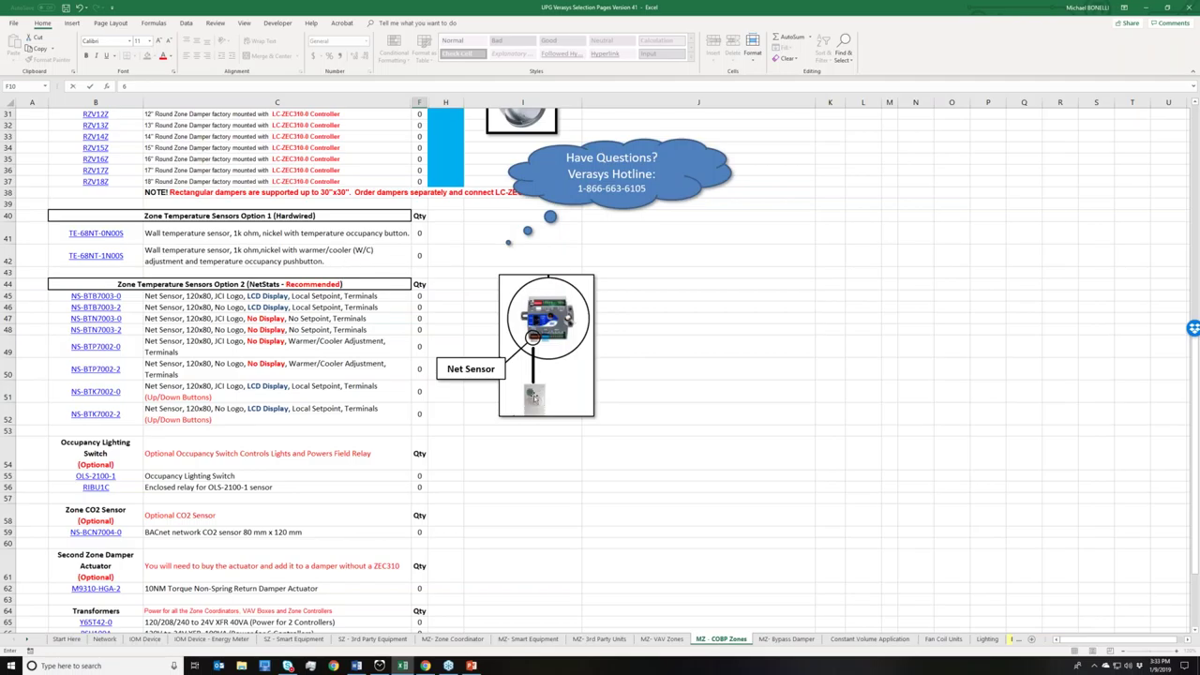
- Enter 6 as the NS-BTB7003-0 net sensor quantity in F45
left_click(418, 297)
type("6")
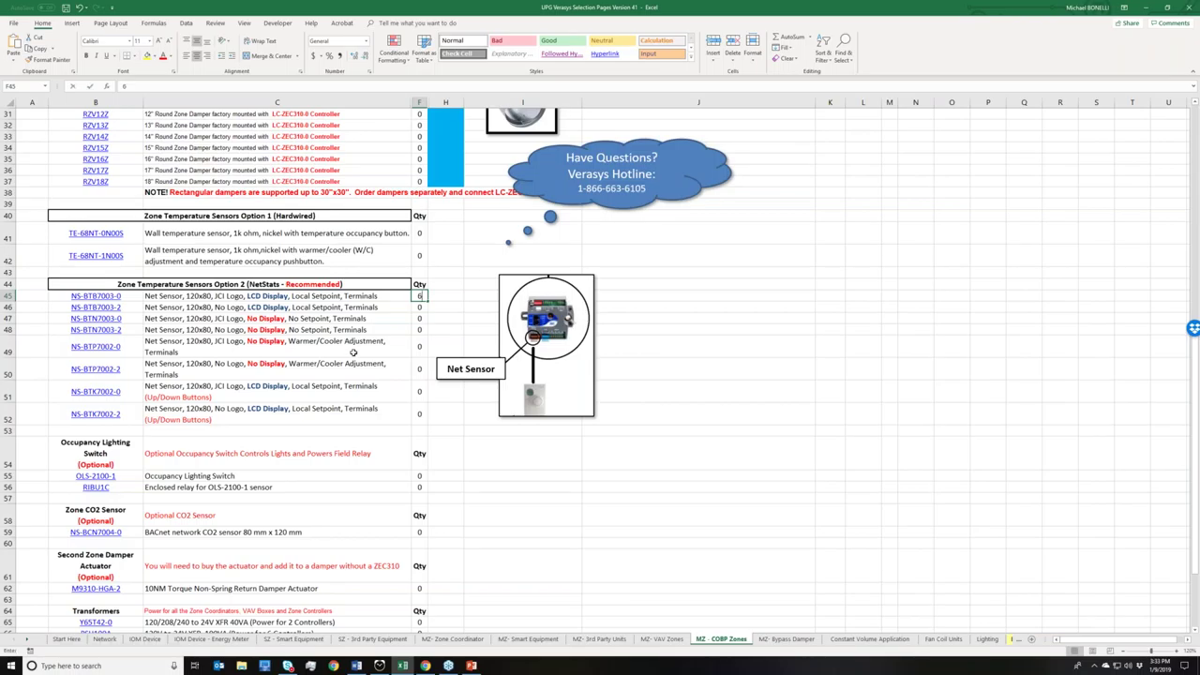
key("ctrl+Return")
scroll(319, 375, "down", 2)
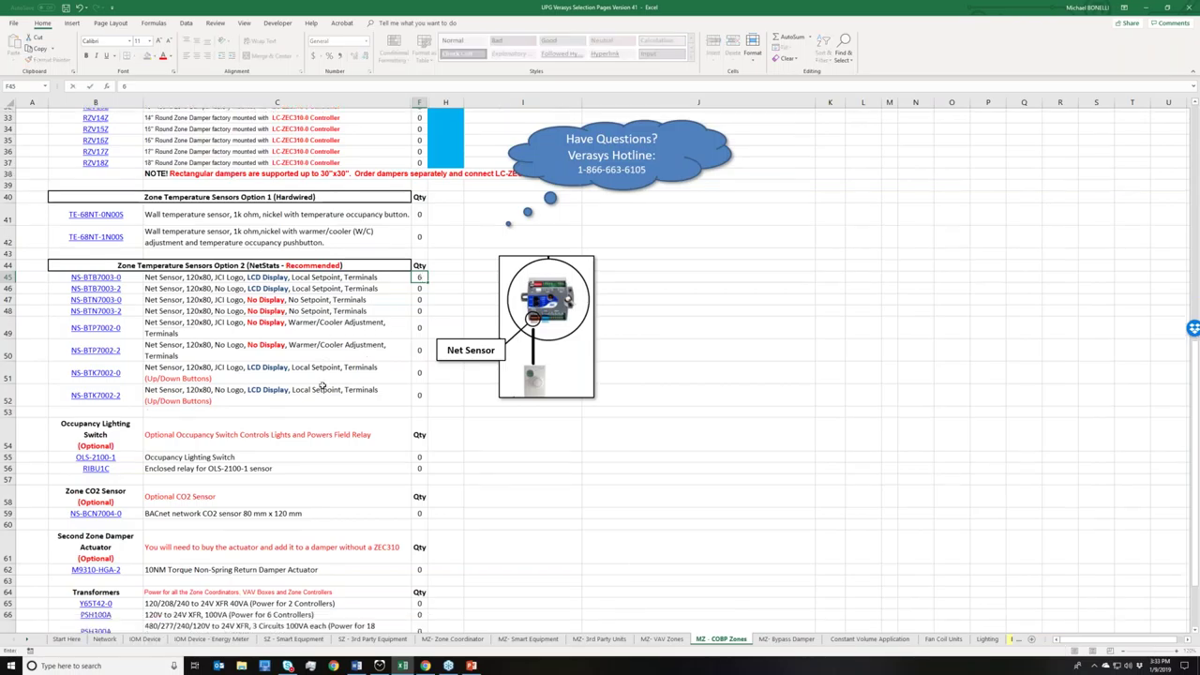
scroll(305, 387, "down", 1)
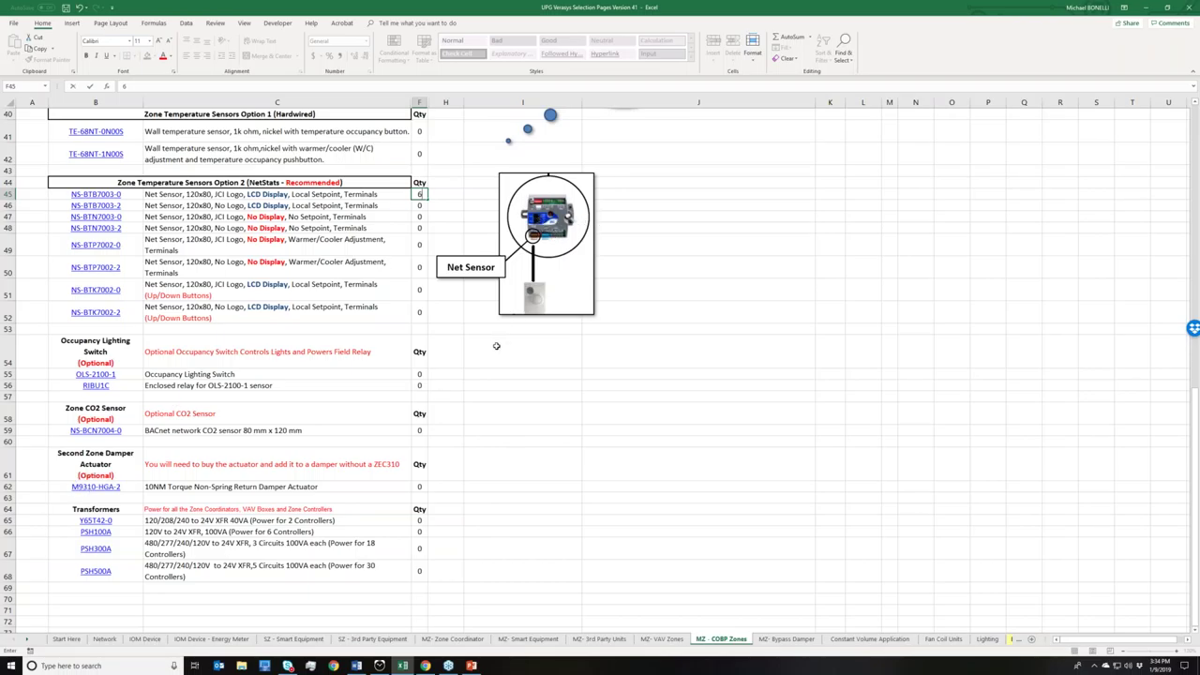
- Return to the top of the sheet and go on to the Multi-Zone COBP Bypass Controller page
scroll(438, 395, "up", 3)
scroll(599, 370, "up", 5)
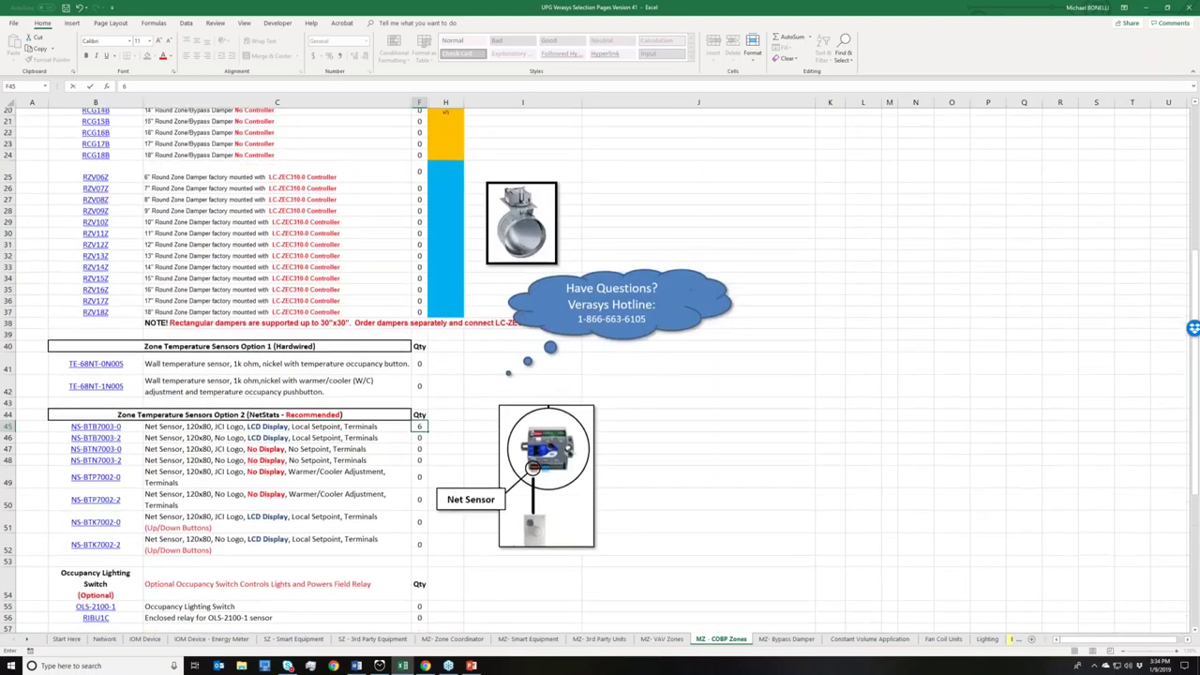
scroll(547, 442, "up", 1)
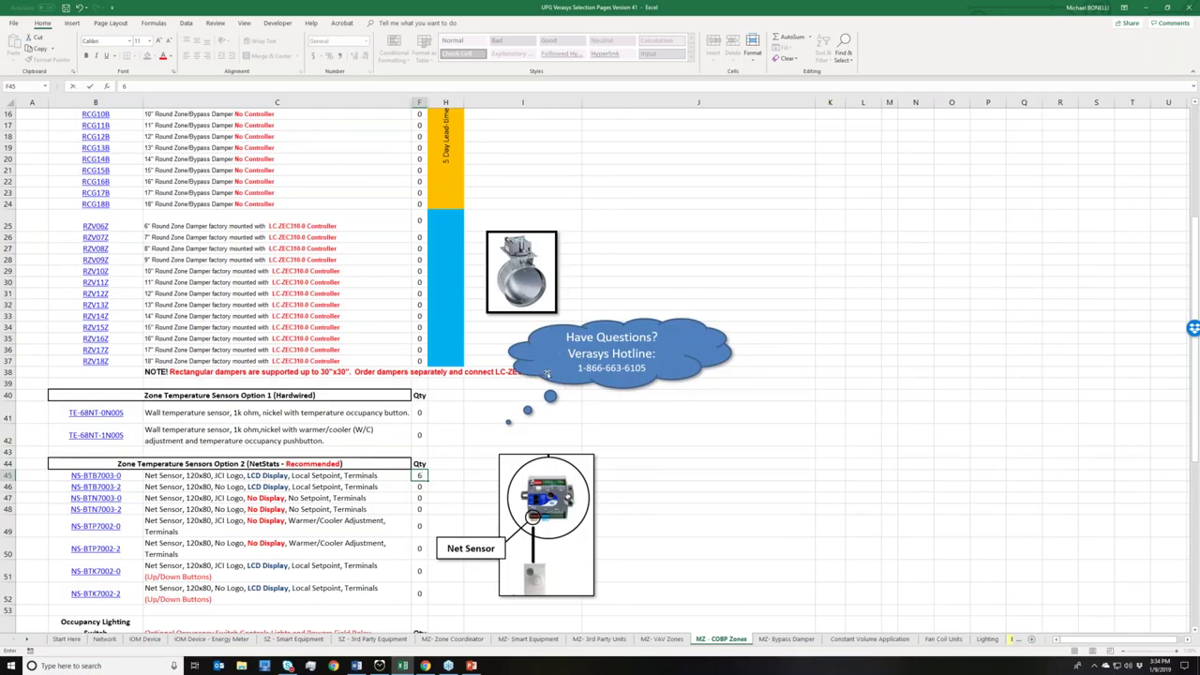
left_click_drag(547, 370, 578, 354)
key("Escape")
scroll(577, 322, "up", 5)
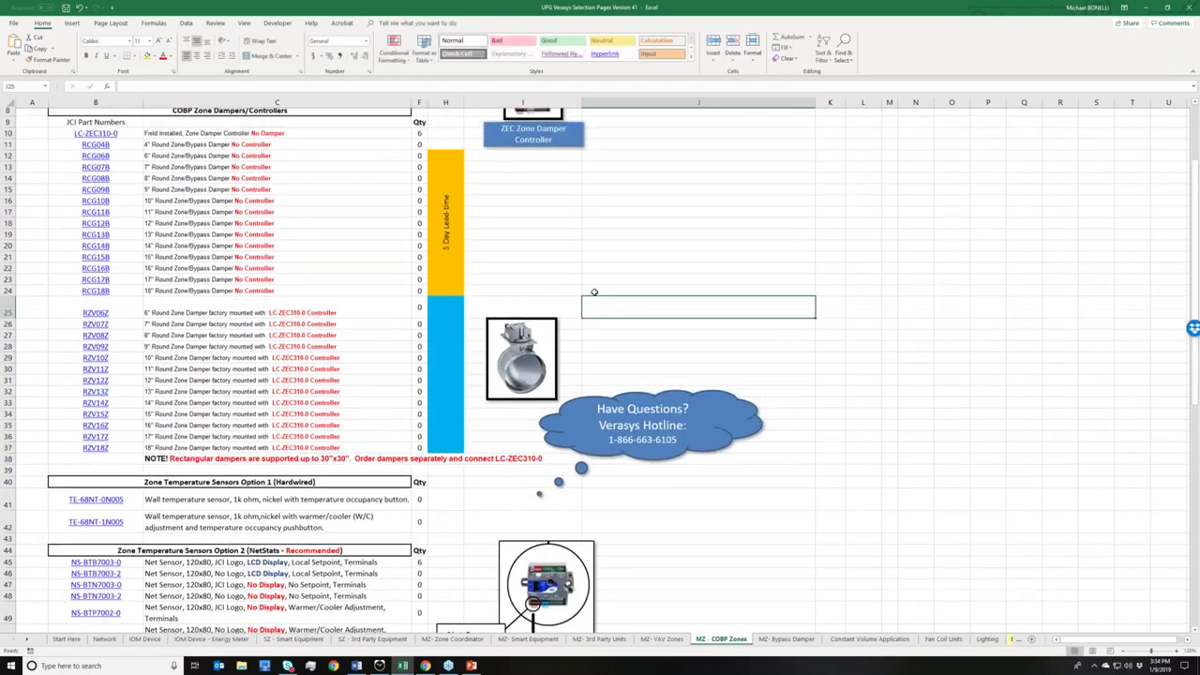
left_click(288, 134)
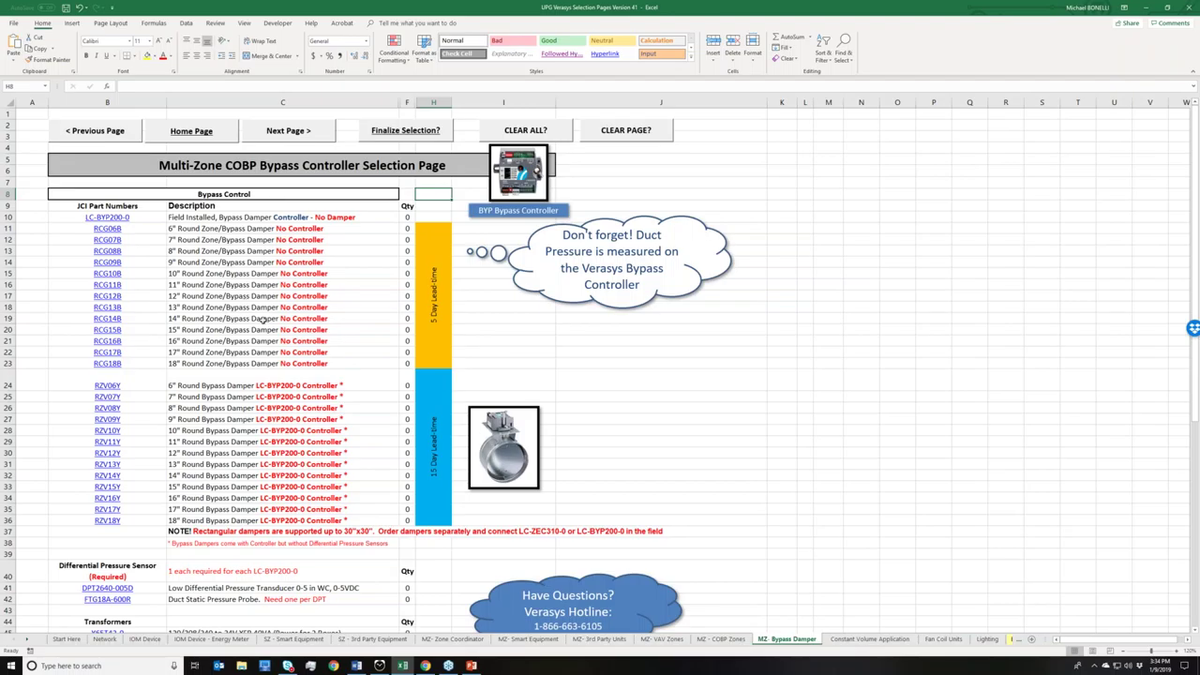
- Enter 1 as the quantity of LC-BYP200-0 bypass damper controllers in F10
scroll(269, 306, "down", 1)
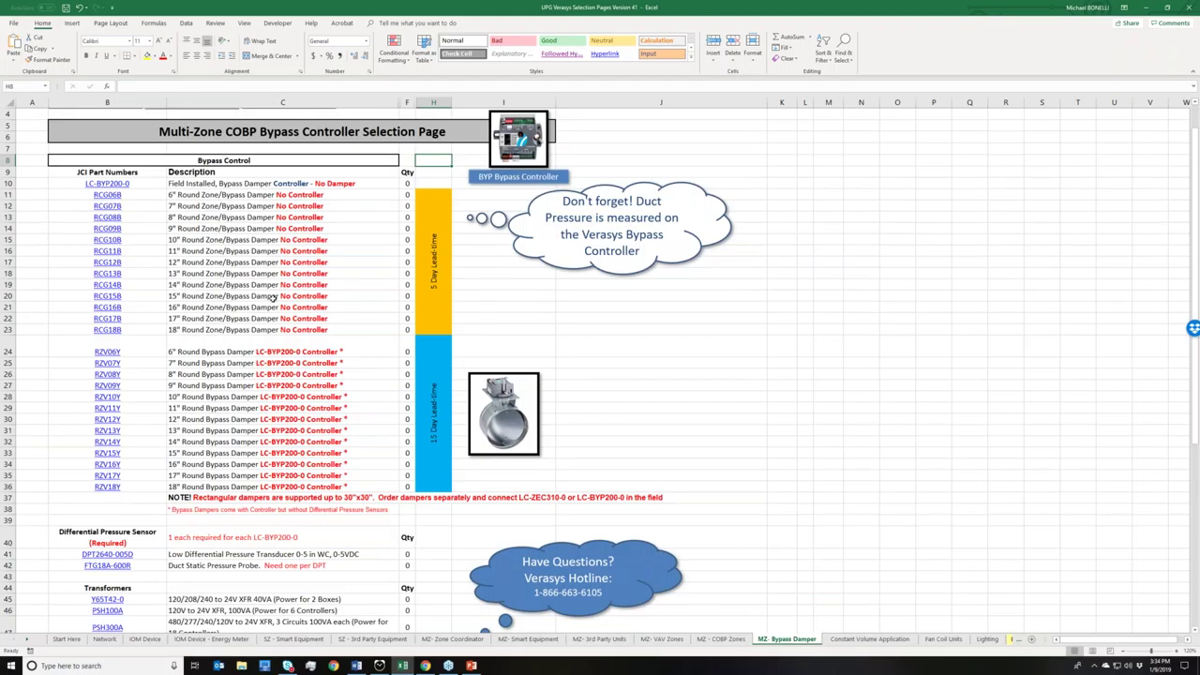
scroll(279, 327, "down", 1)
scroll(278, 326, "down", 3)
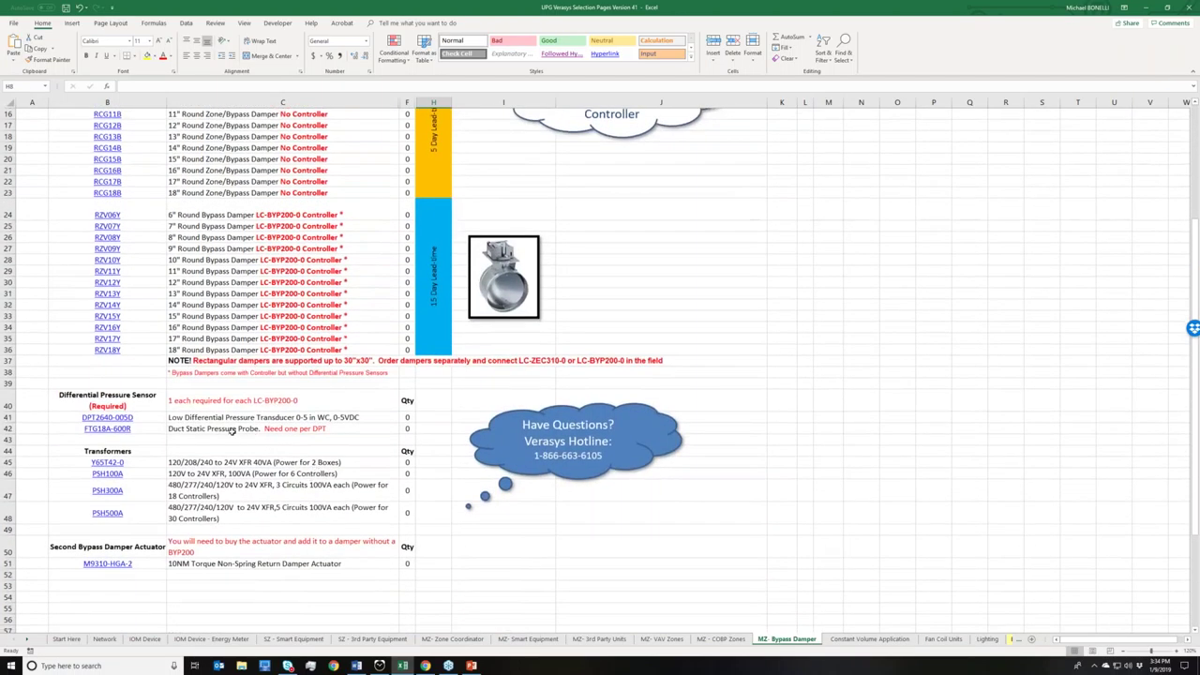
scroll(281, 404, "up", 5)
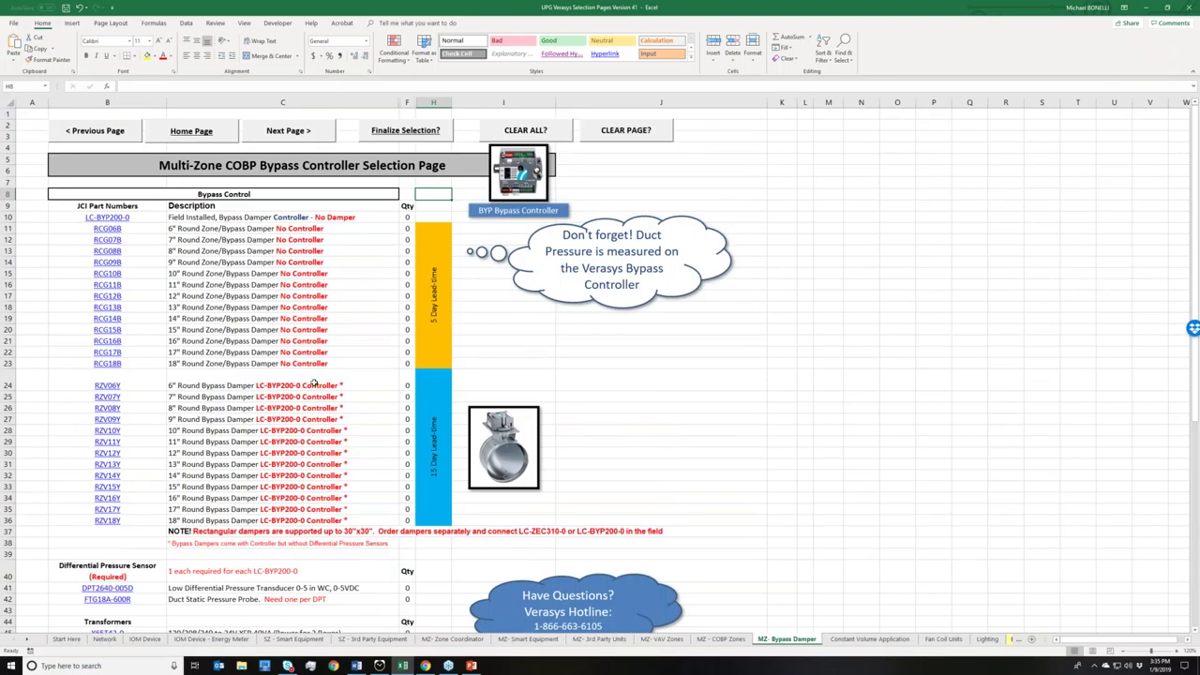
left_click(405, 214)
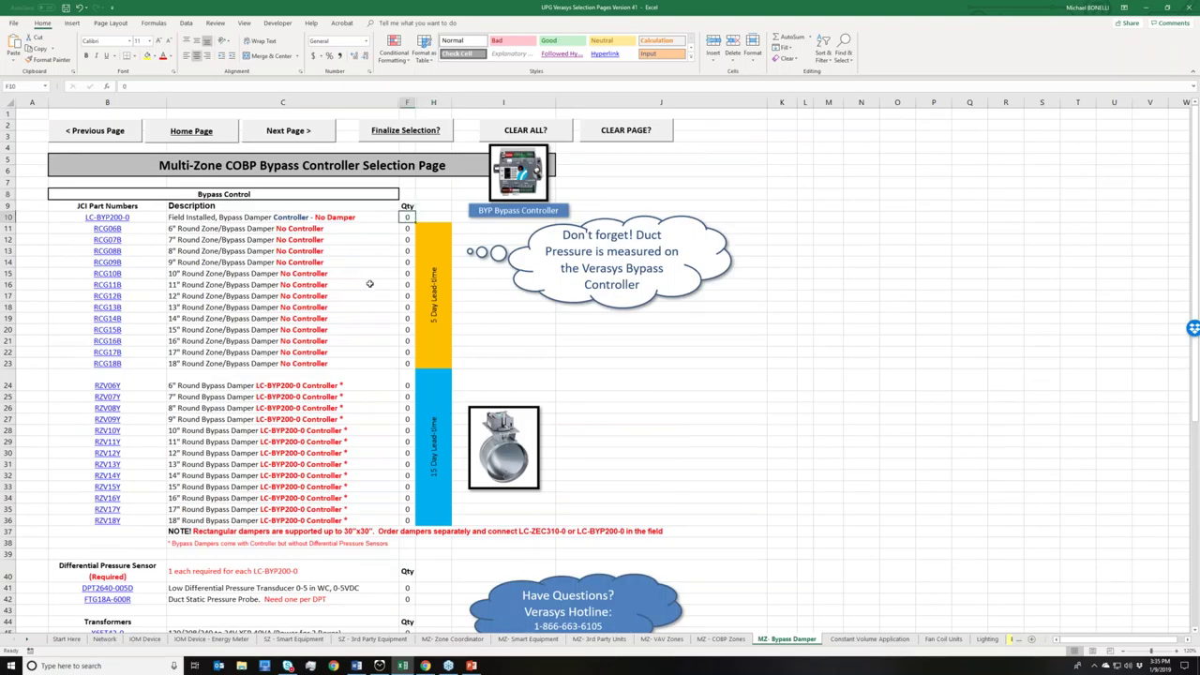
type("1")
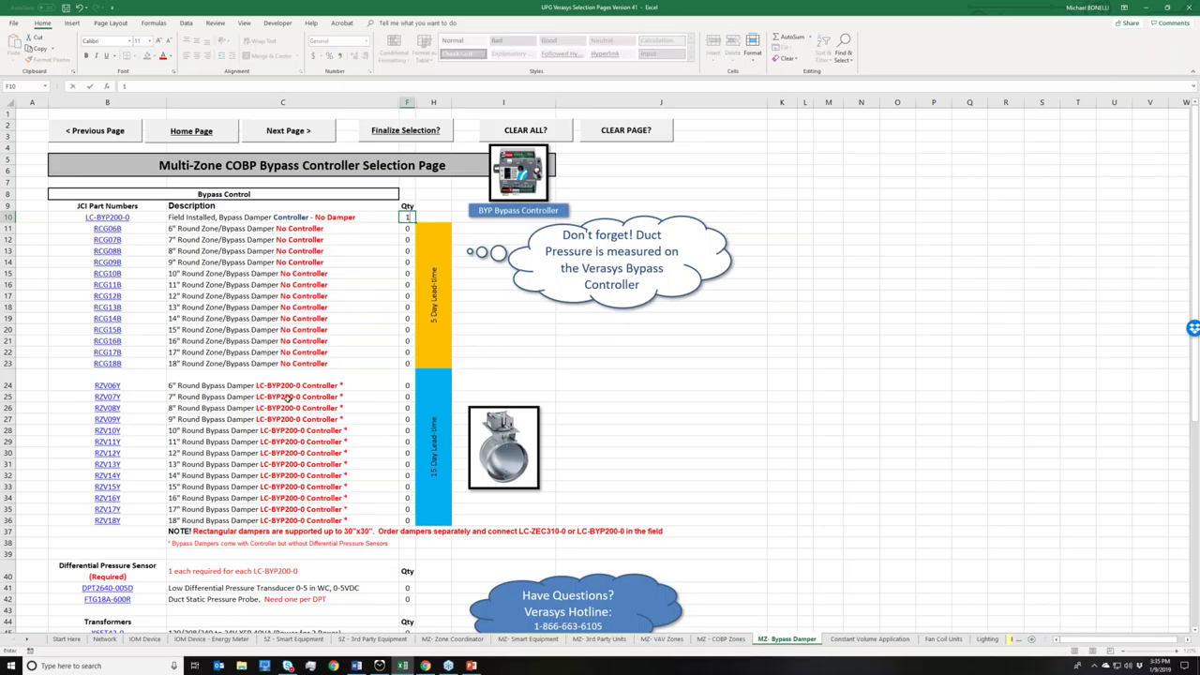
scroll(289, 387, "down", 1)
scroll(288, 354, "down", 3)
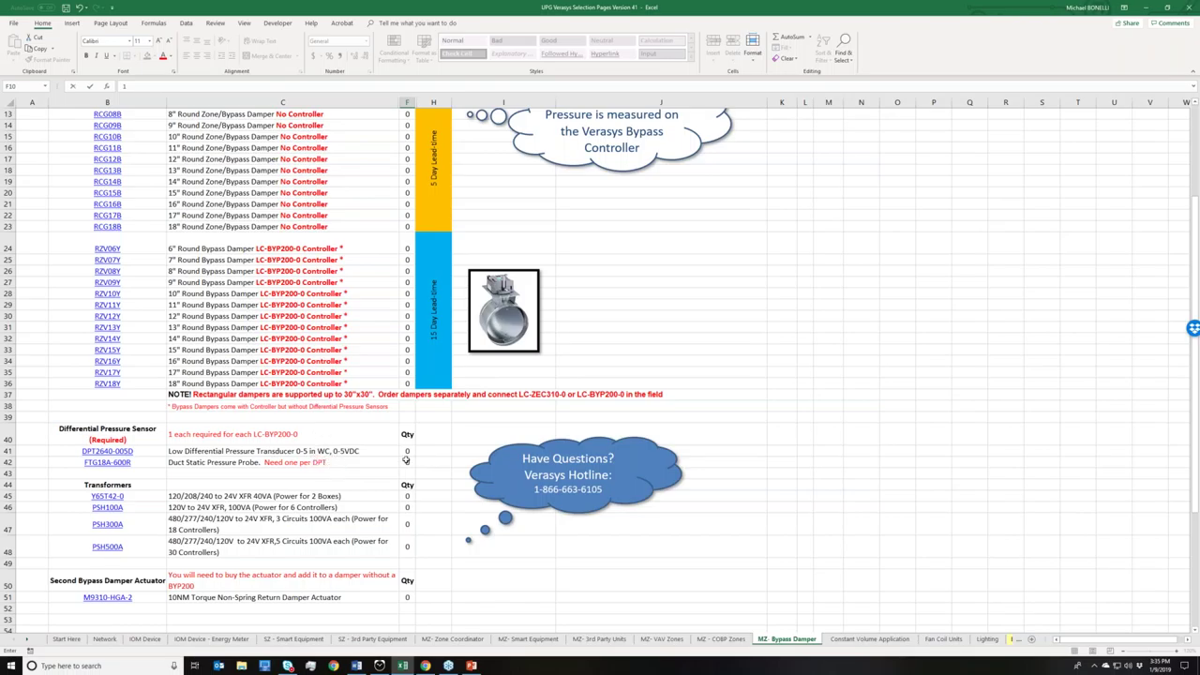
- Order one DPT2640-005D transducer and one FTG18A-600R probe in F41 and F42
left_click(406, 454)
type("1")
key("Return")
type("1")
scroll(438, 497, "down", 1)
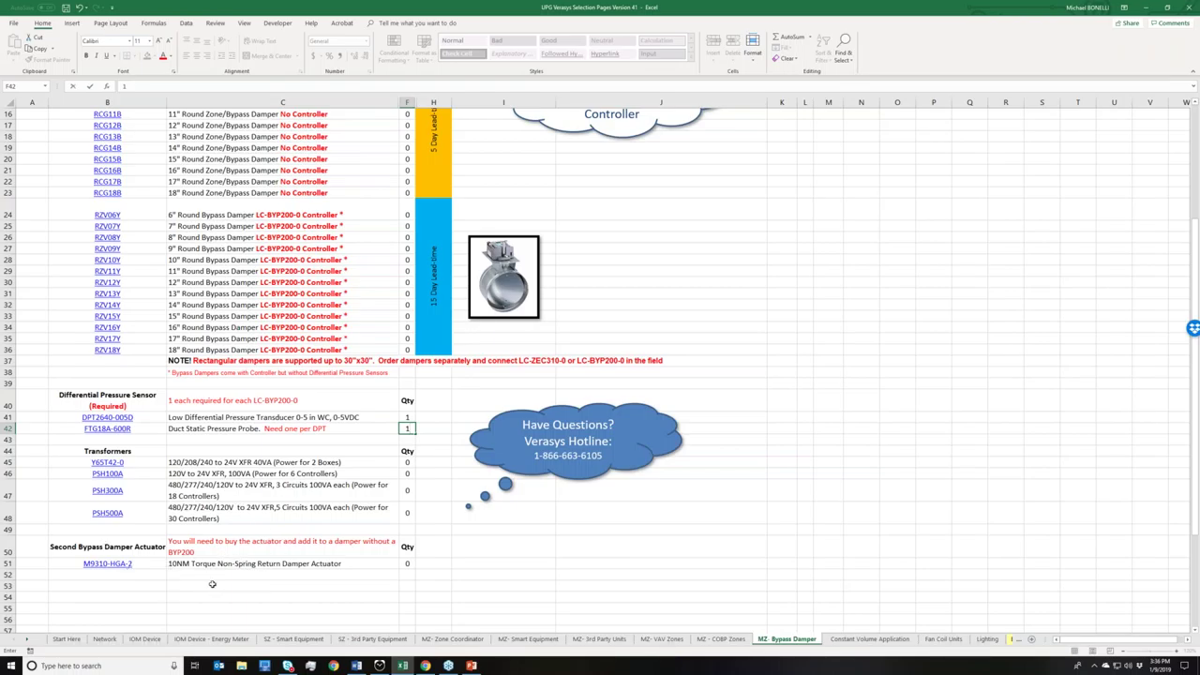
scroll(351, 535, "up", 5)
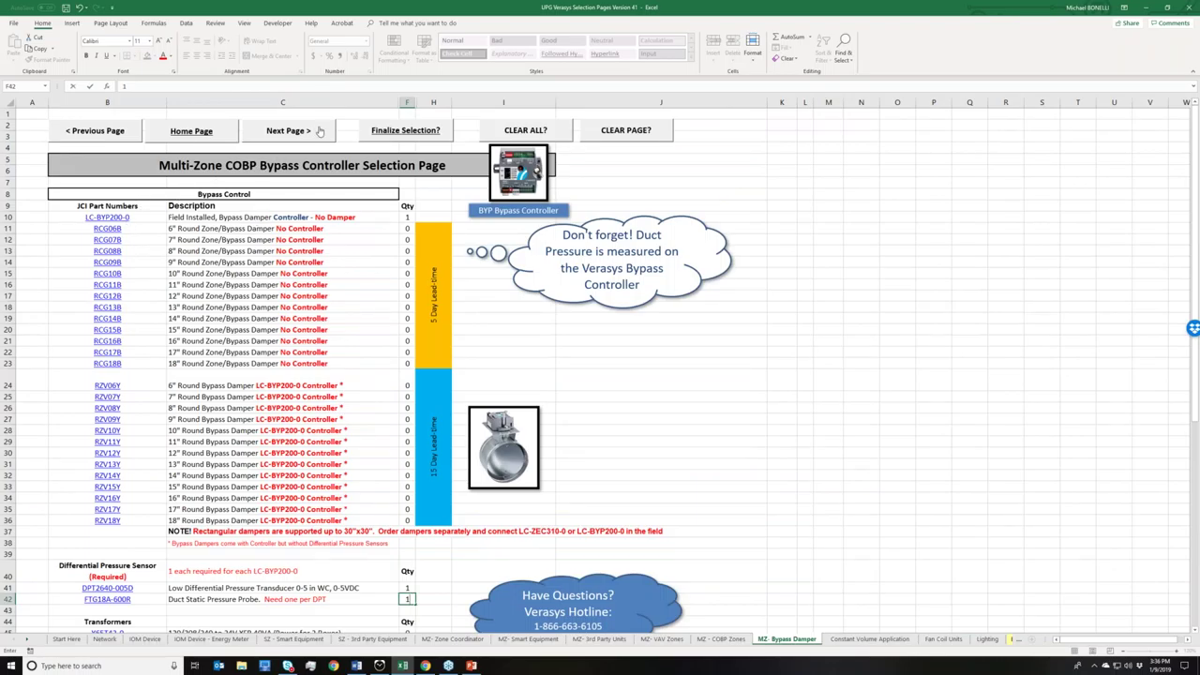
- Advance to the Constant Volume Application page and open its linked Application Note
left_click(318, 131)
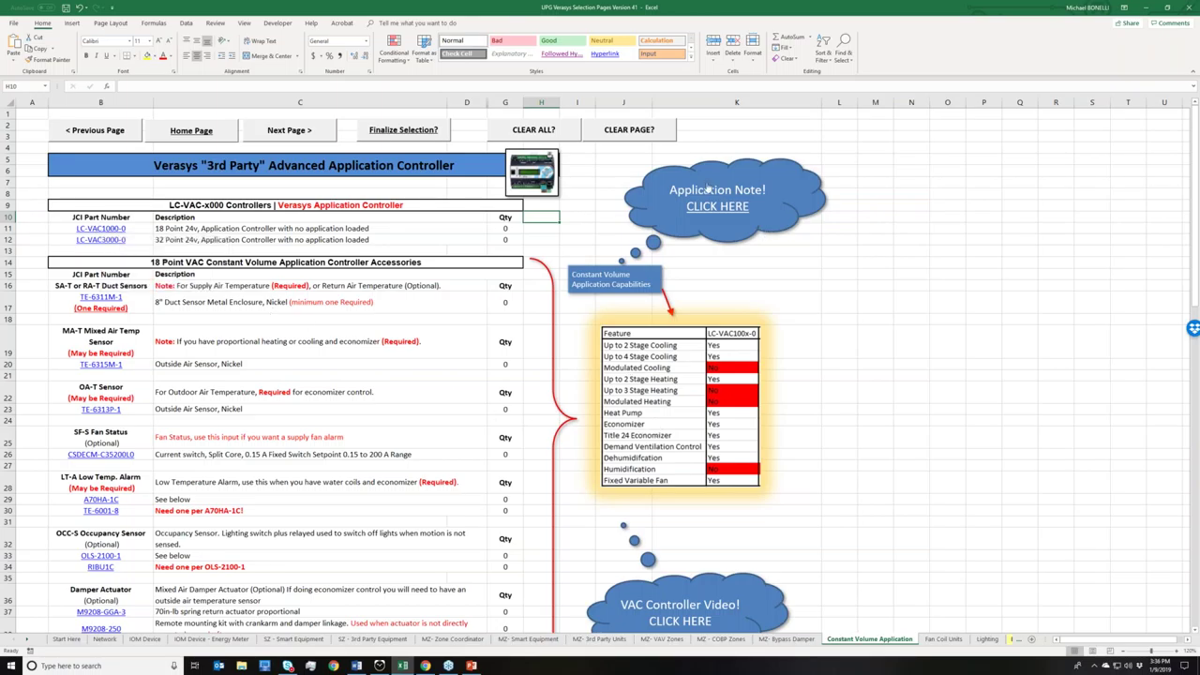
left_click(710, 191)
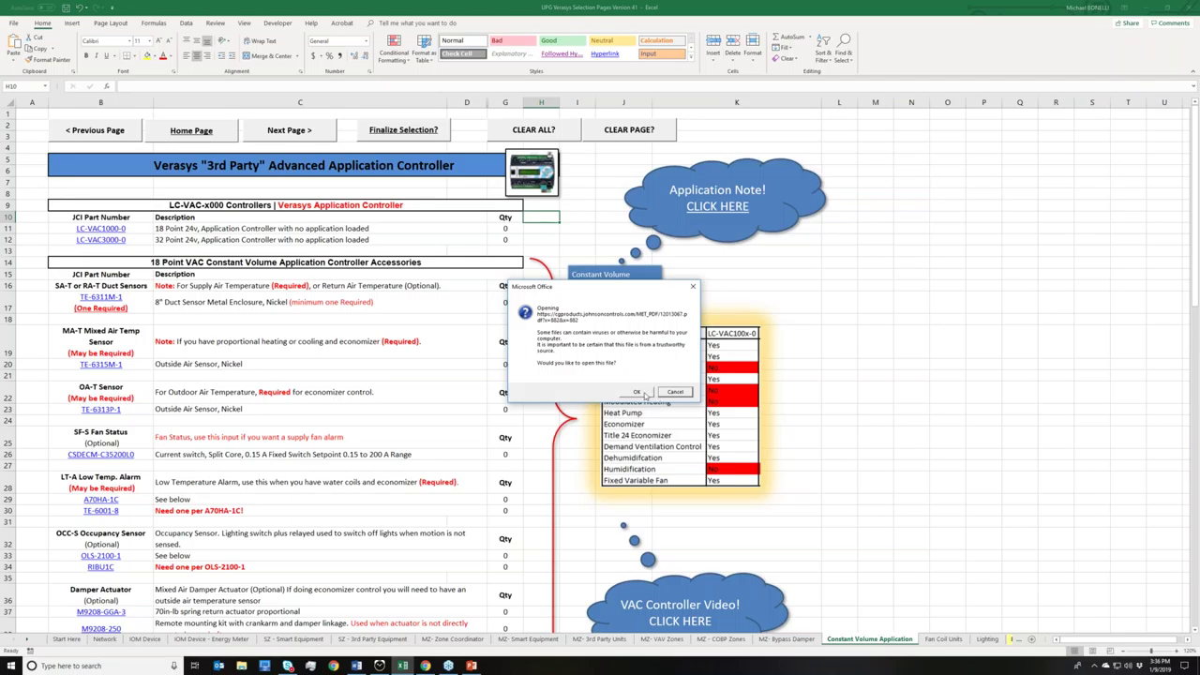
left_click(643, 394)
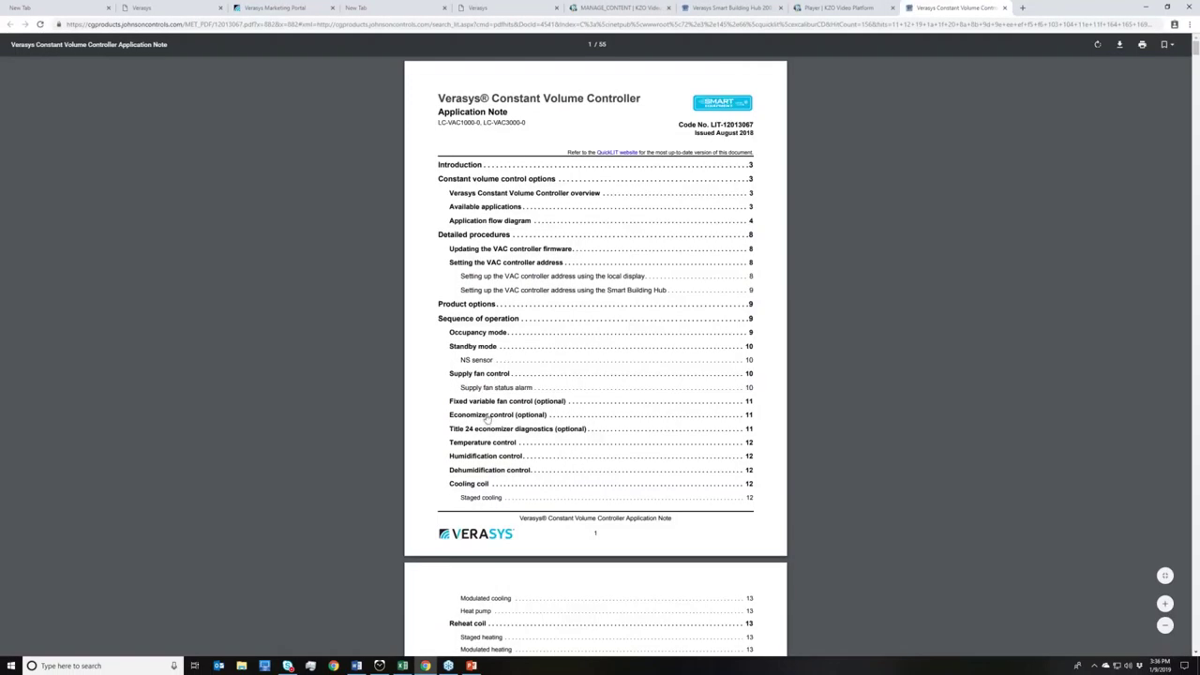
- Minimize Chrome to bring back the Constant Volume Application sheet in Excel
left_click(1145, 8)
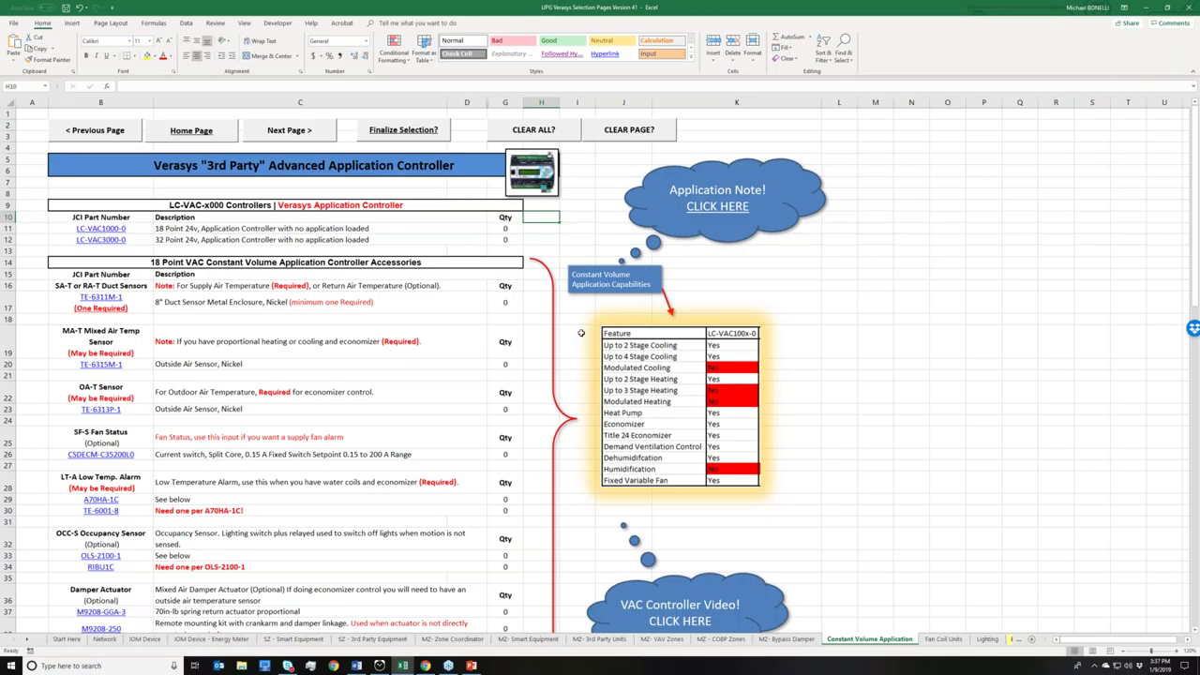
scroll(477, 282, "down", 1)
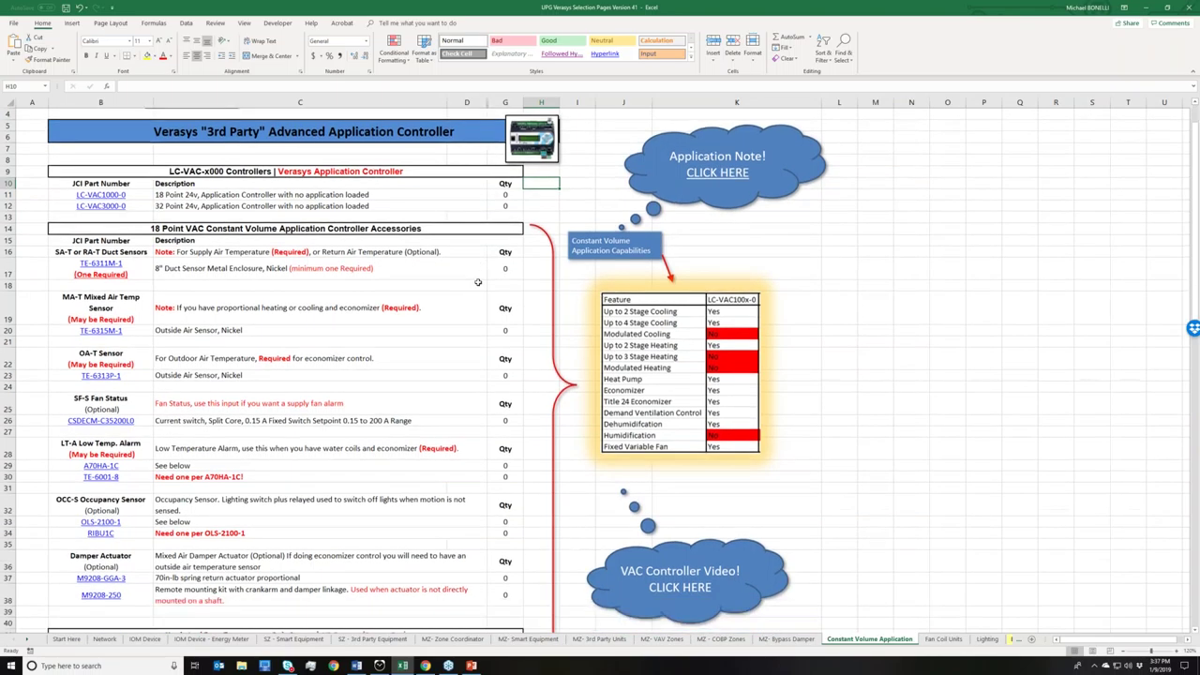
scroll(477, 282, "down", 1)
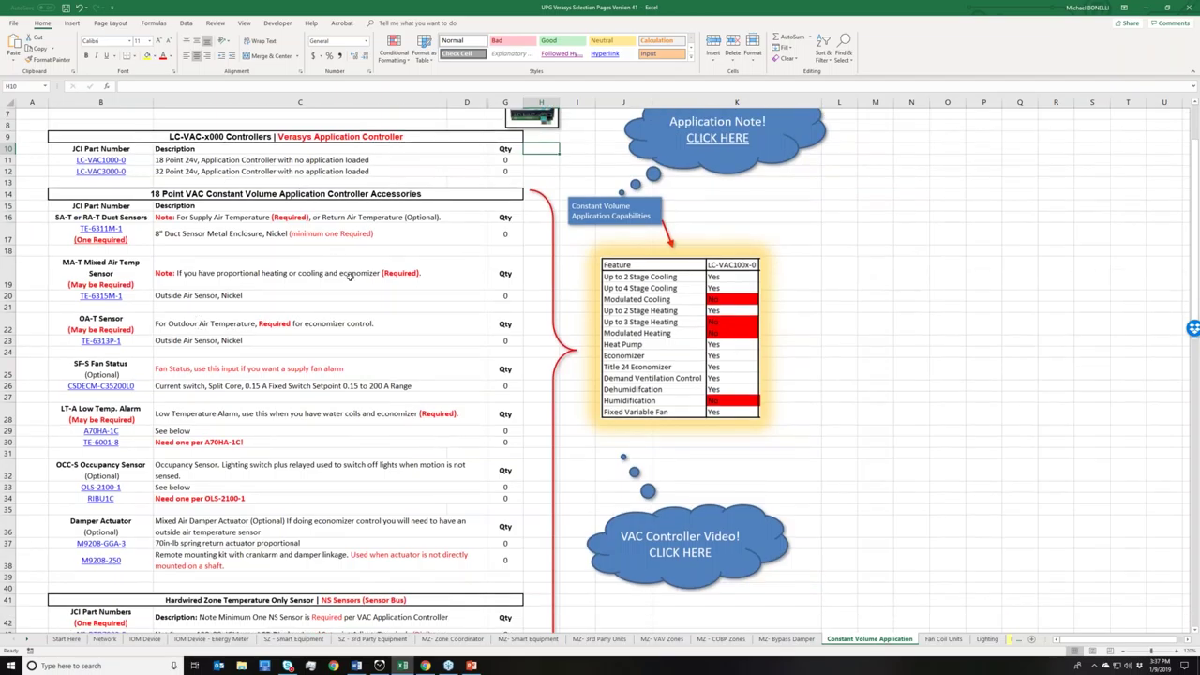
scroll(349, 275, "down", 1)
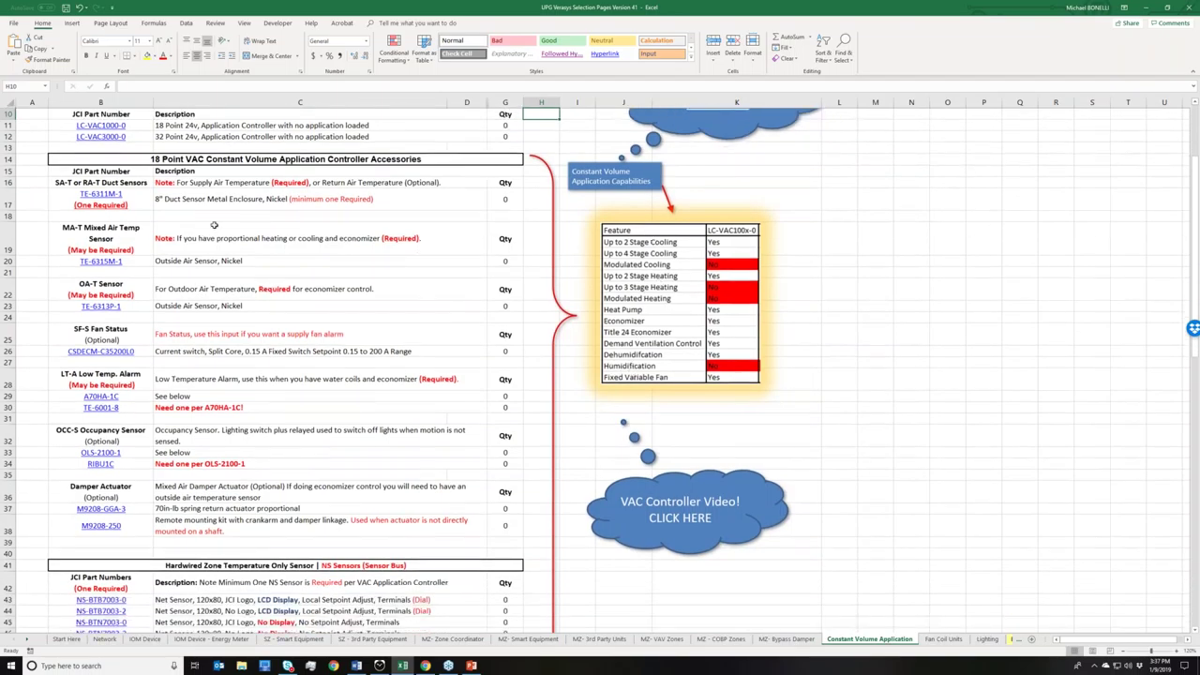
scroll(145, 242, "down", 3)
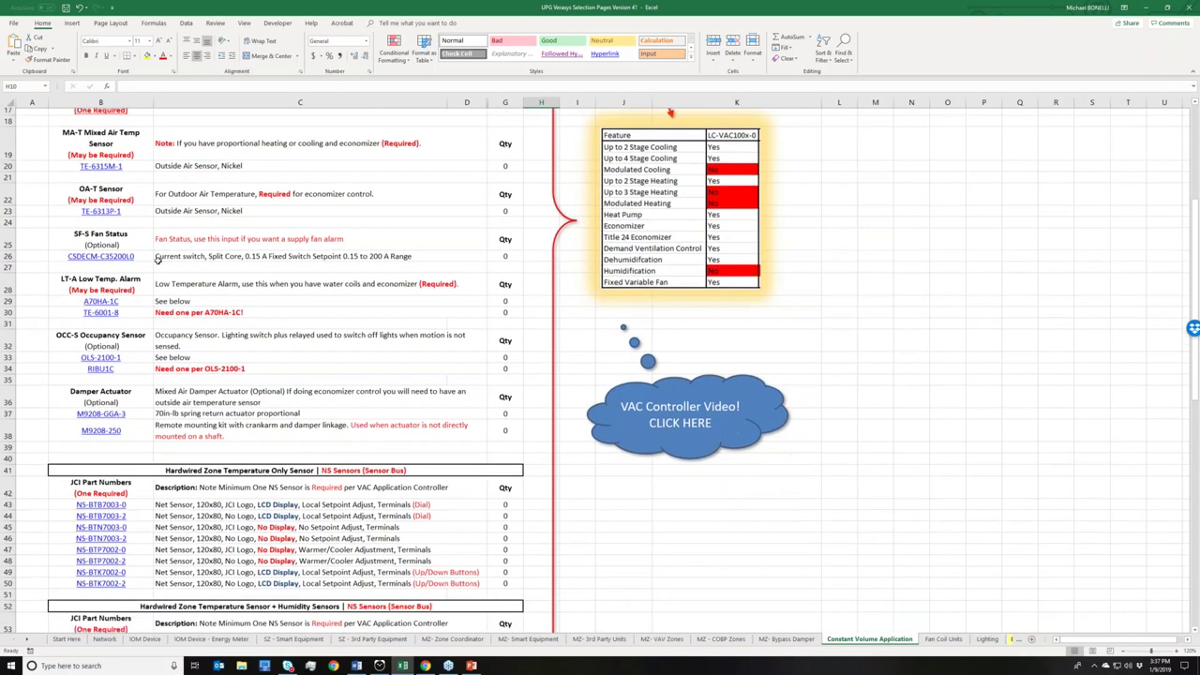
scroll(158, 261, "down", 4)
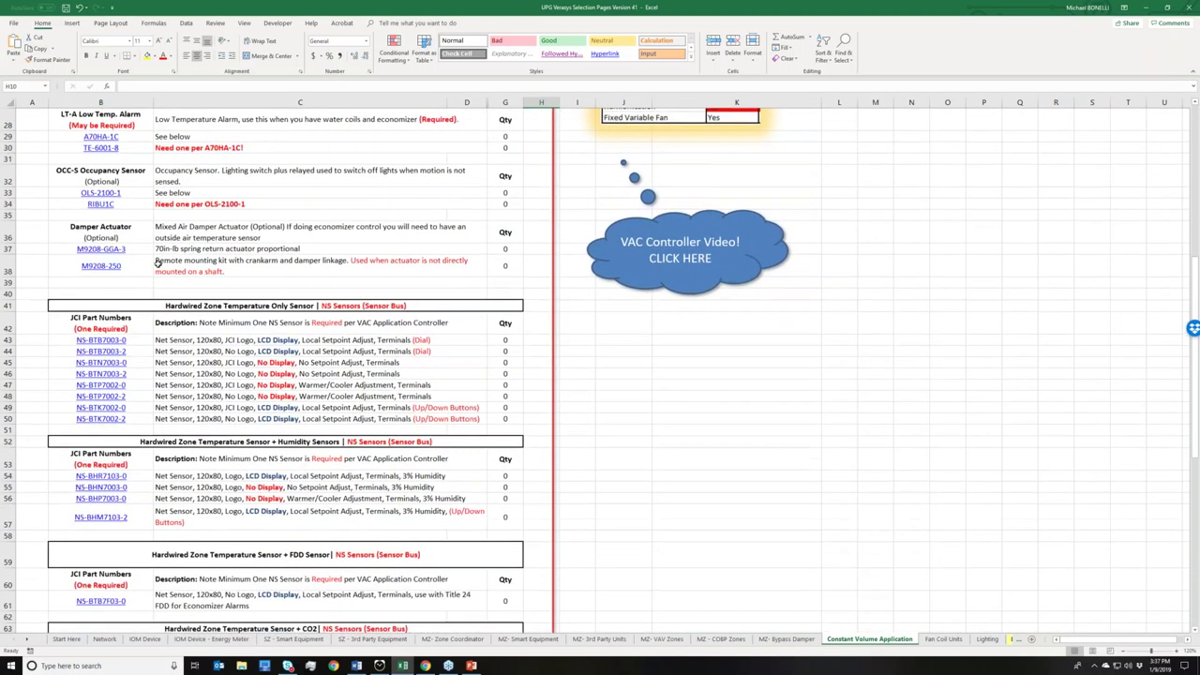
scroll(158, 263, "down", 3)
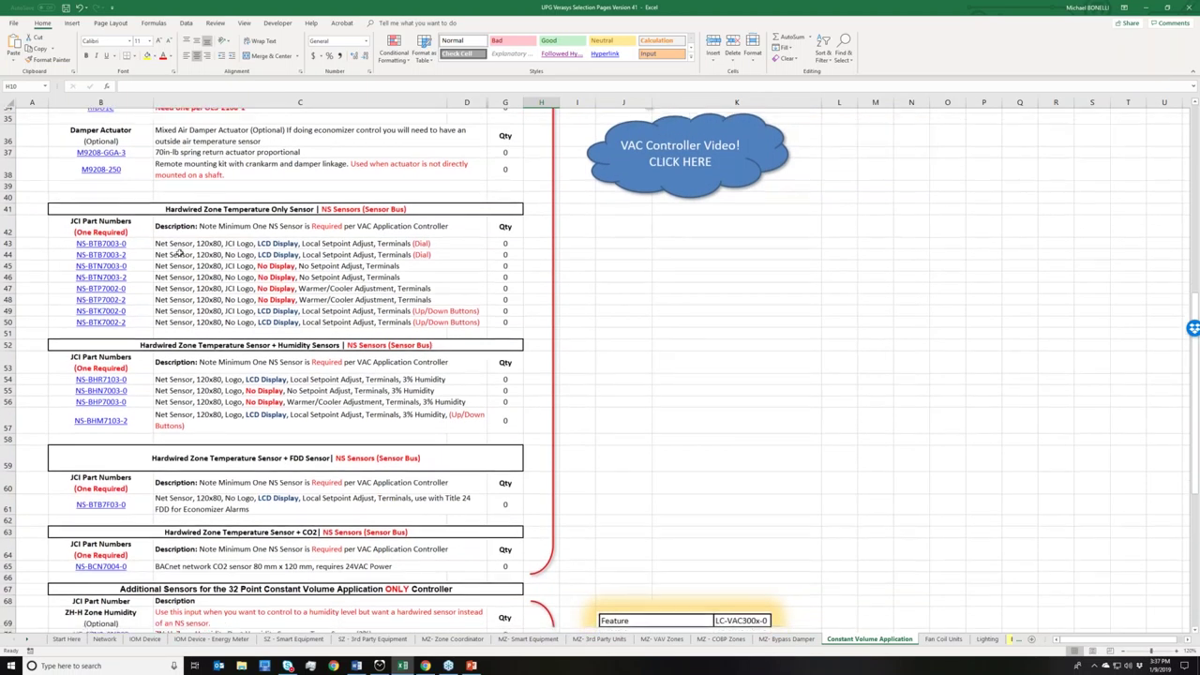
scroll(179, 253, "down", 2)
scroll(178, 263, "down", 3)
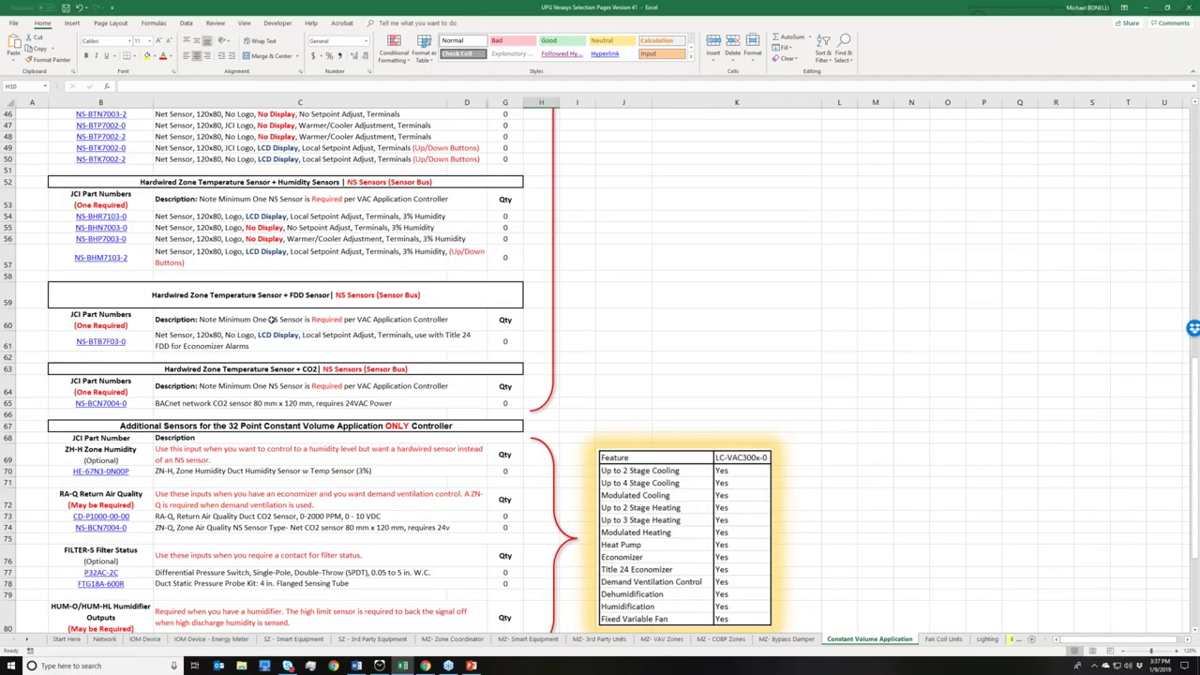
scroll(350, 282, "up", 7)
scroll(350, 282, "up", 5)
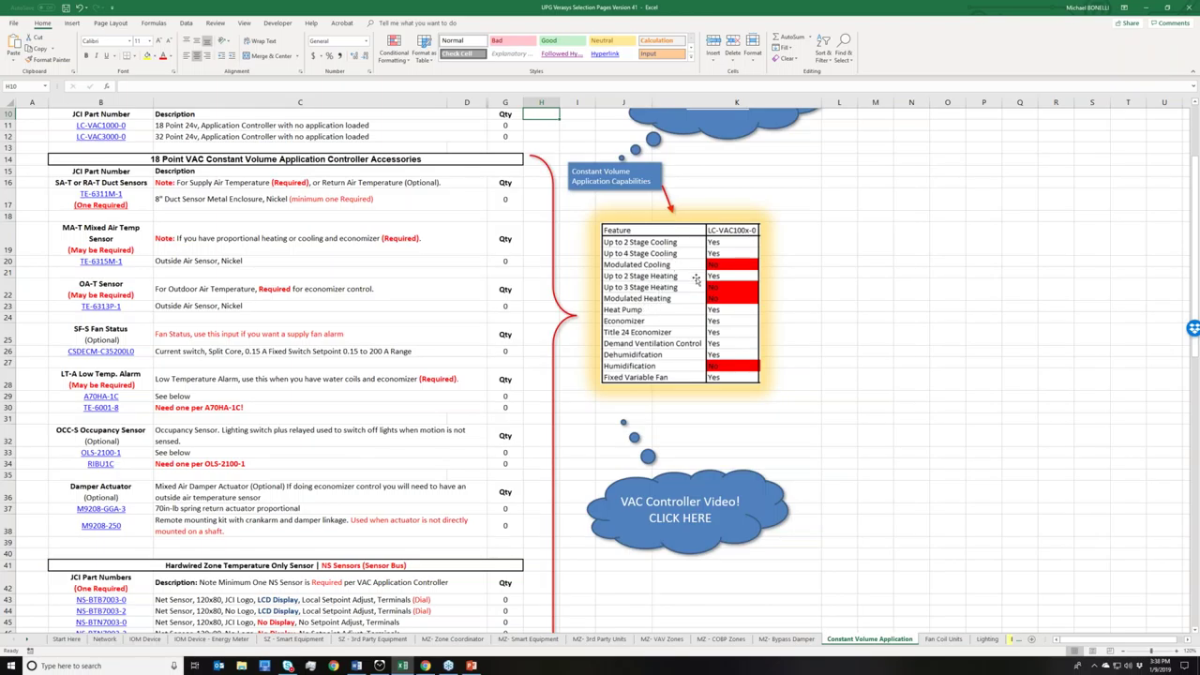
scroll(684, 325, "down", 1)
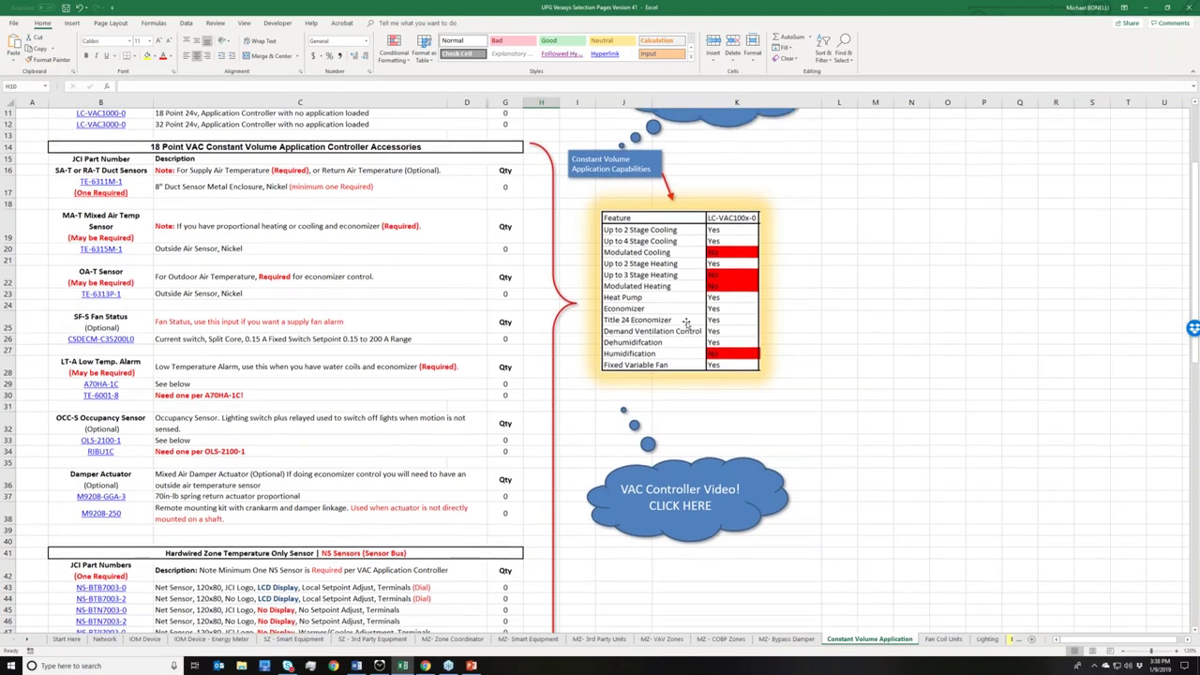
scroll(685, 324, "up", 4)
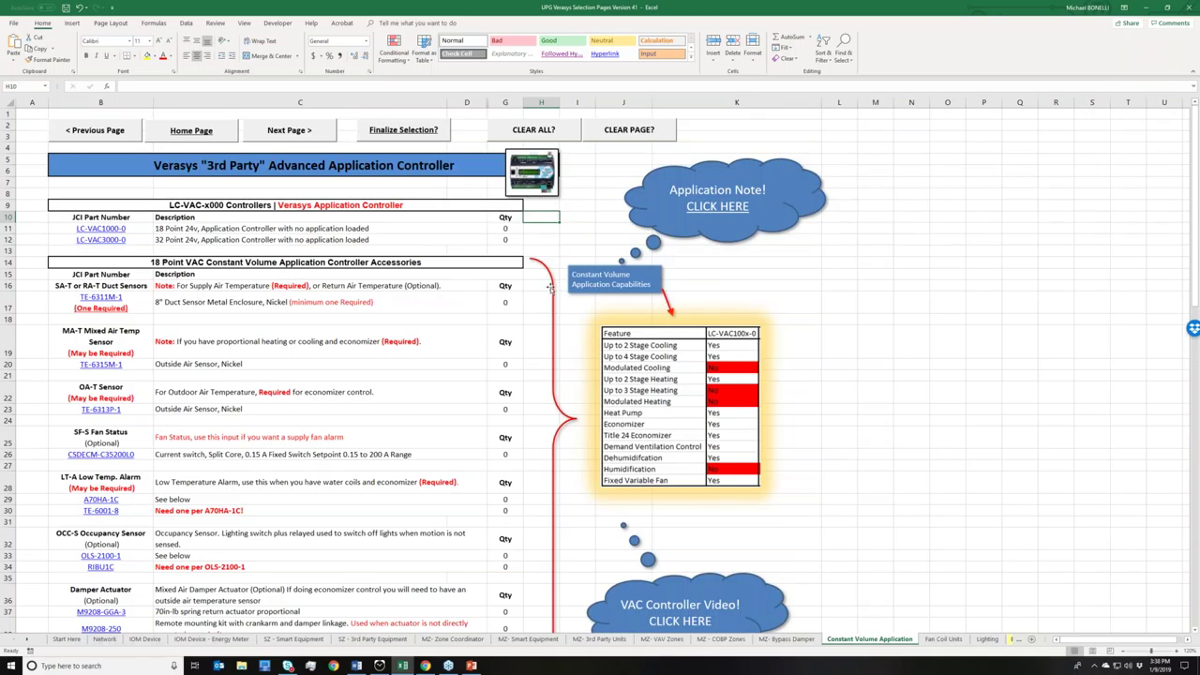
scroll(544, 300, "down", 2)
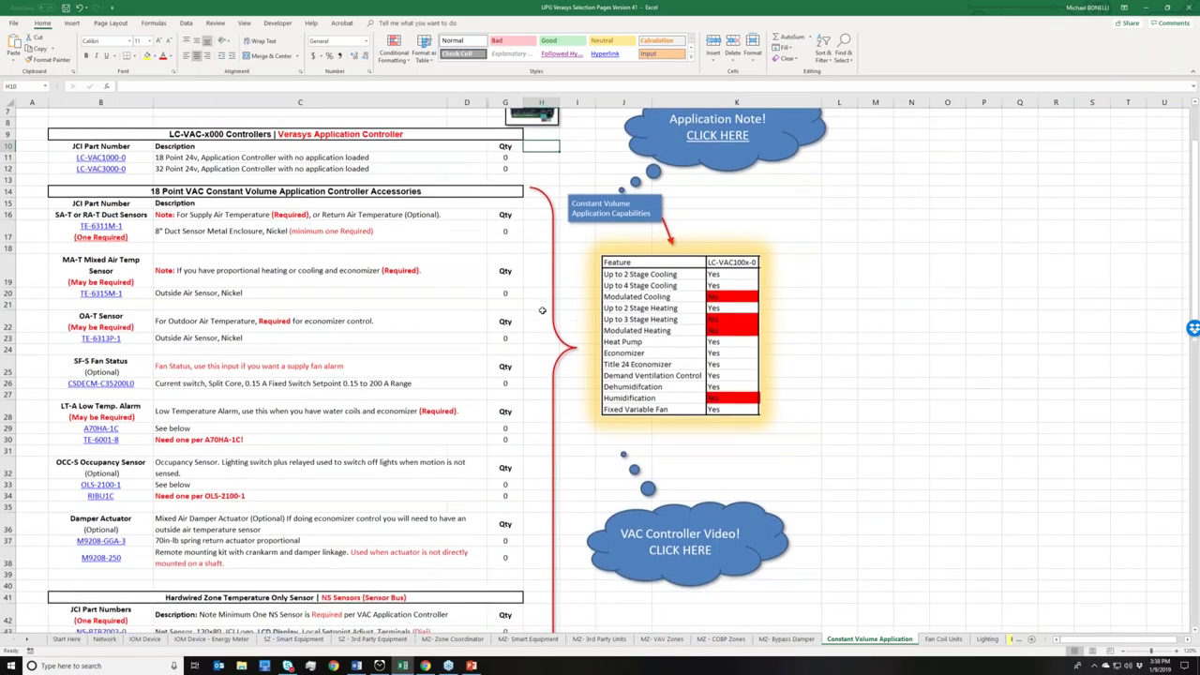
scroll(542, 311, "down", 8)
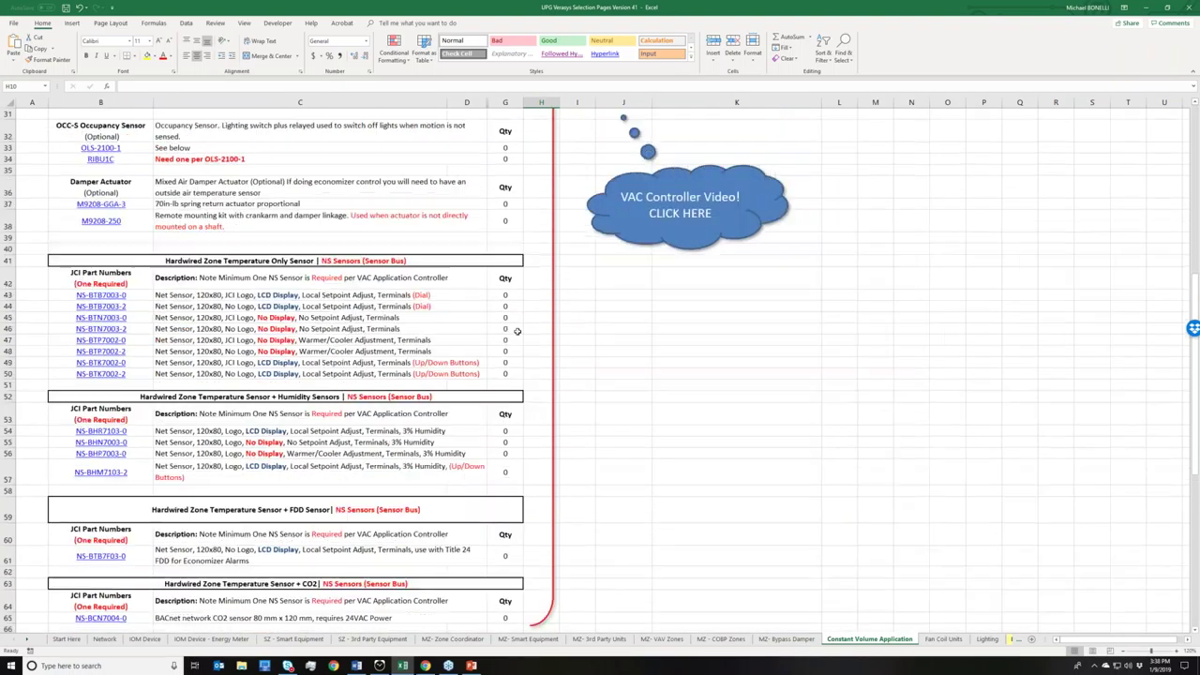
scroll(516, 331, "down", 6)
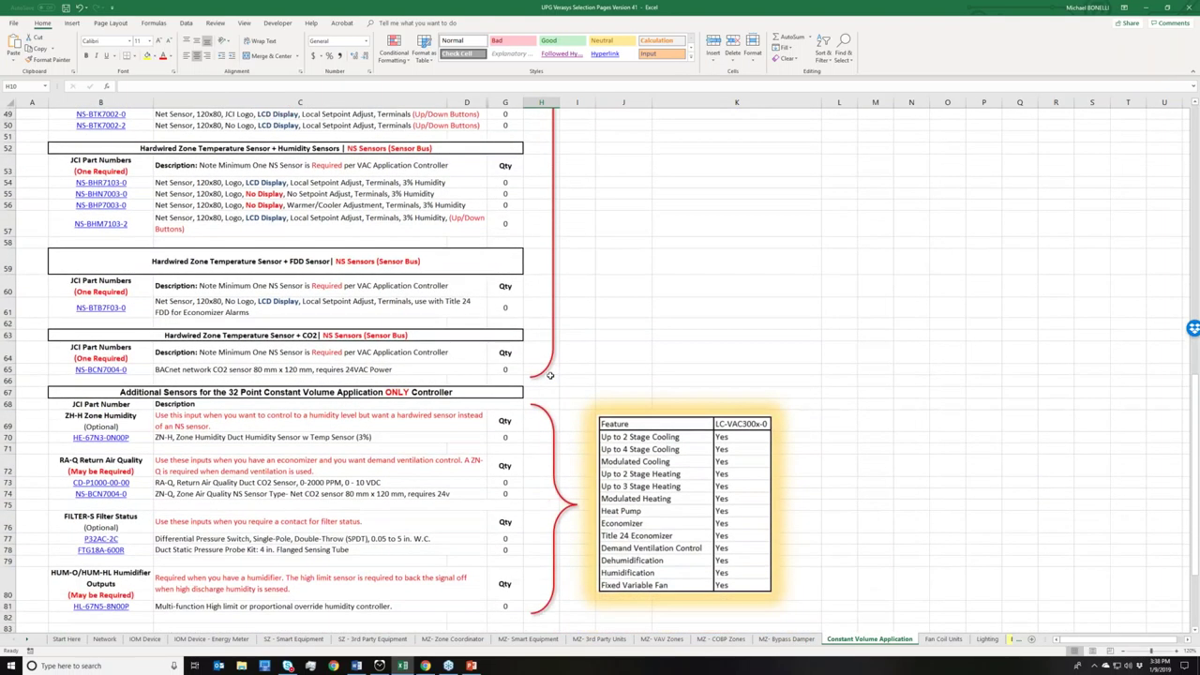
scroll(551, 375, "down", 1)
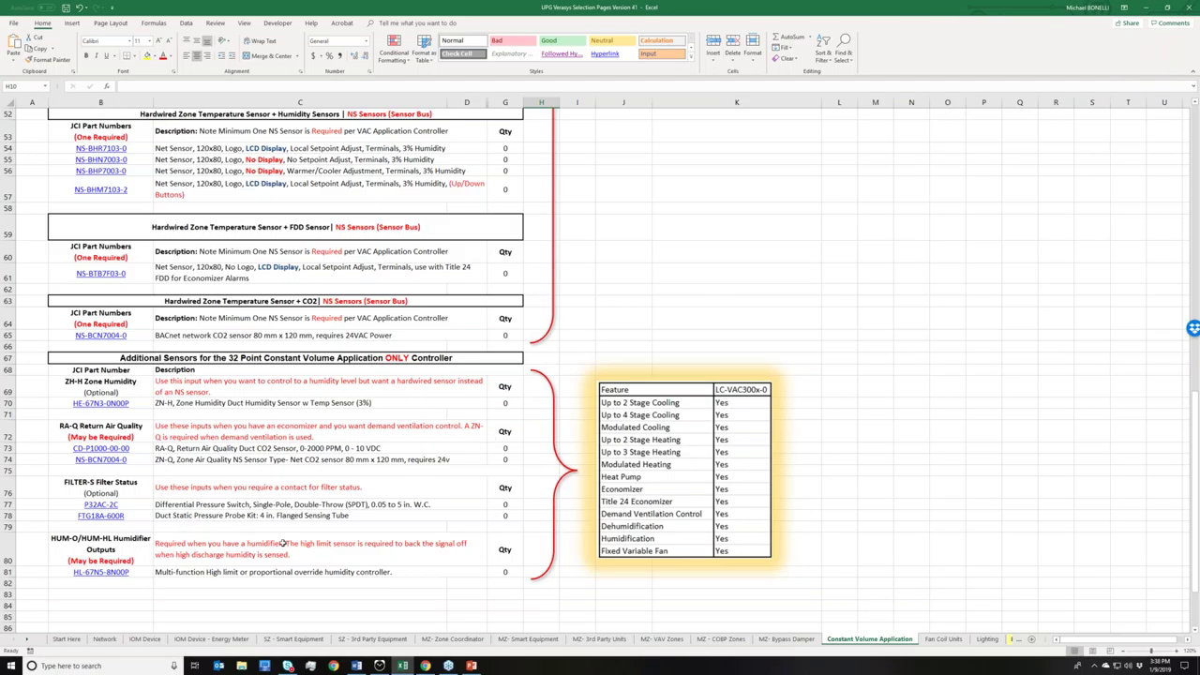
scroll(304, 528, "up", 13)
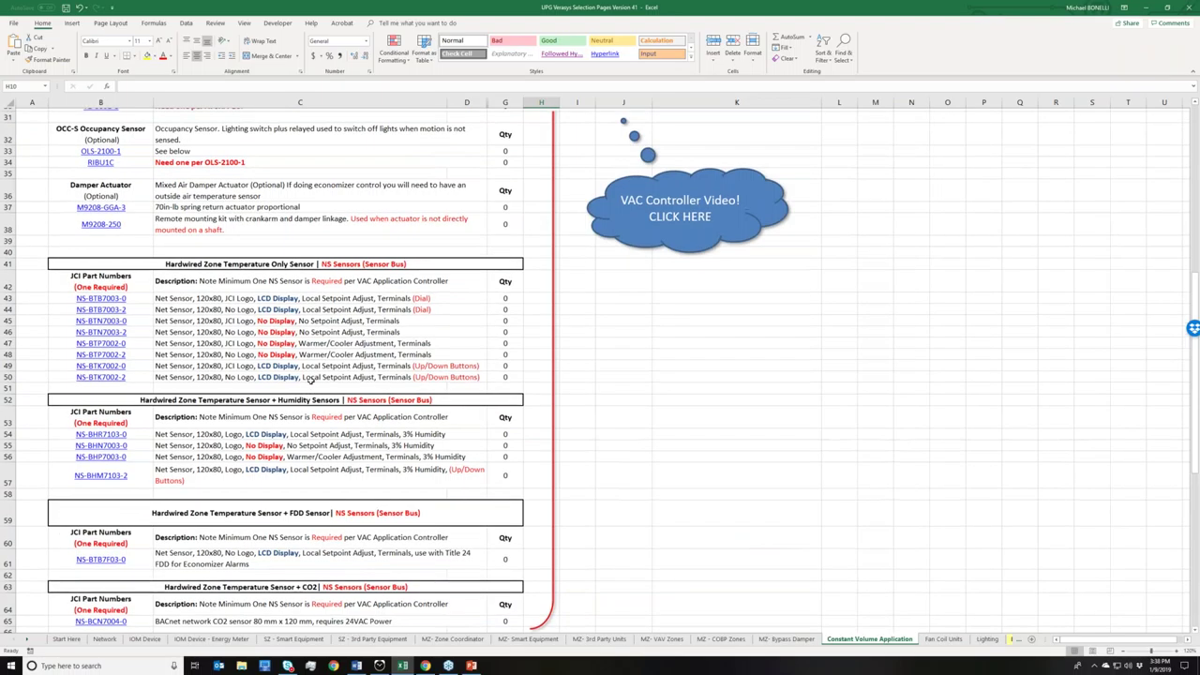
scroll(310, 380, "up", 3)
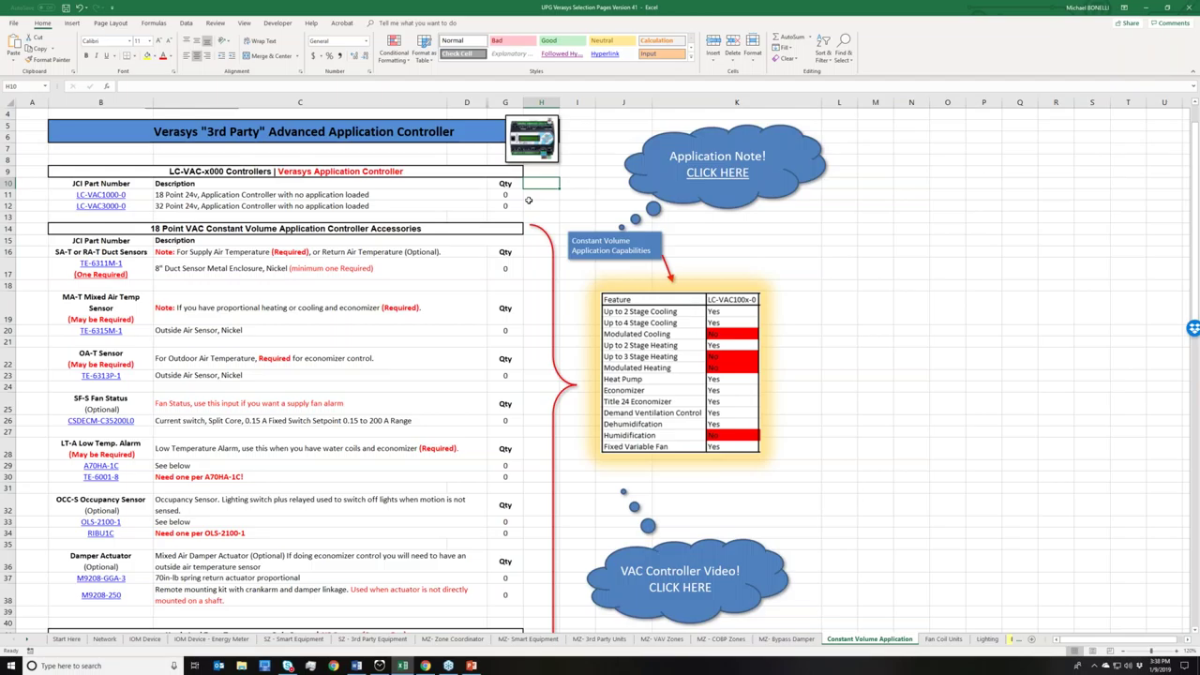
- Open the portal's Product Information items and sign in with the account e-mail and password
left_click(425, 666)
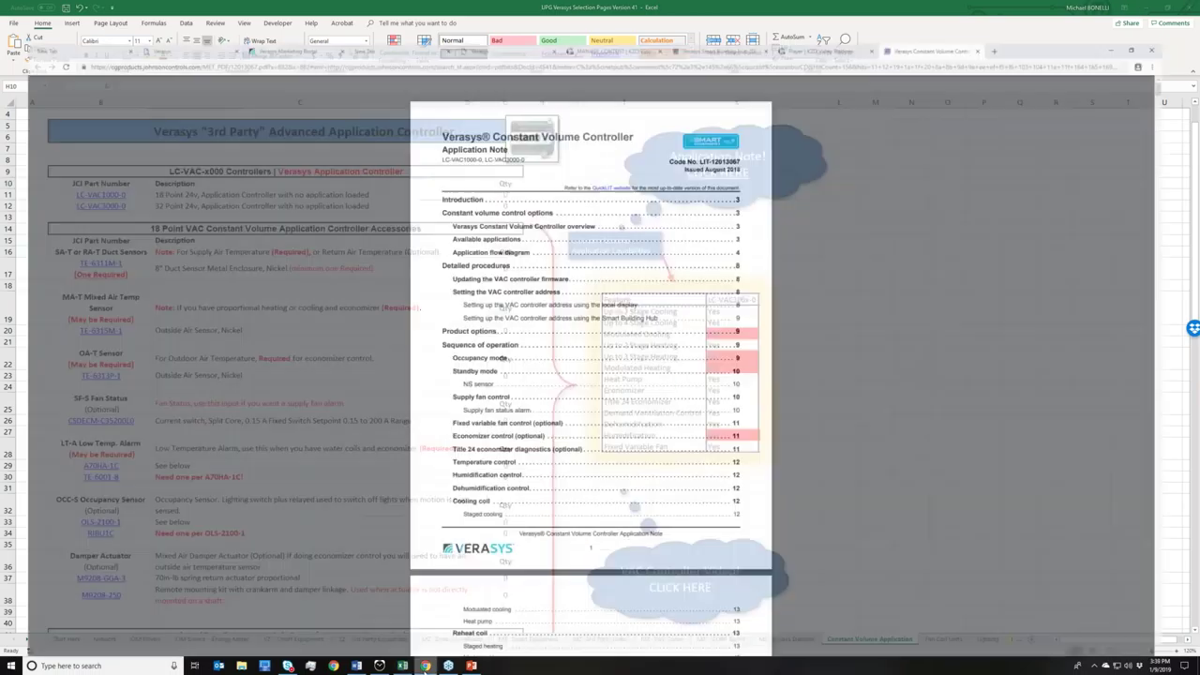
left_click(275, 7)
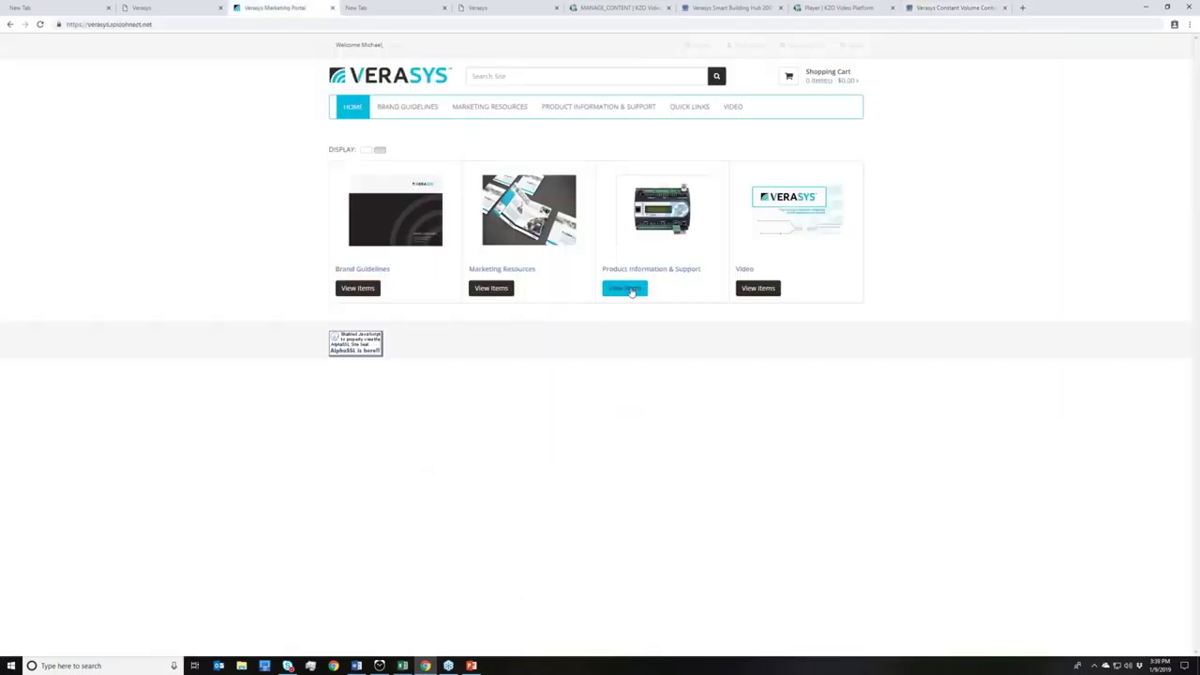
left_click(630, 290)
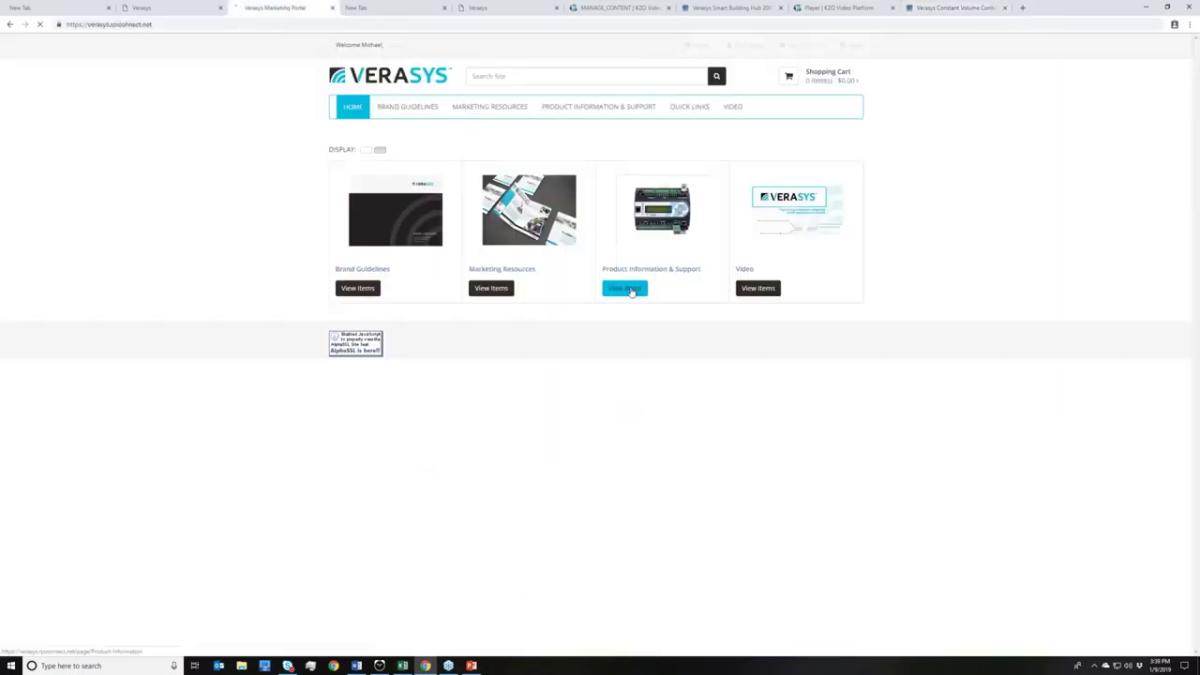
left_click(514, 152)
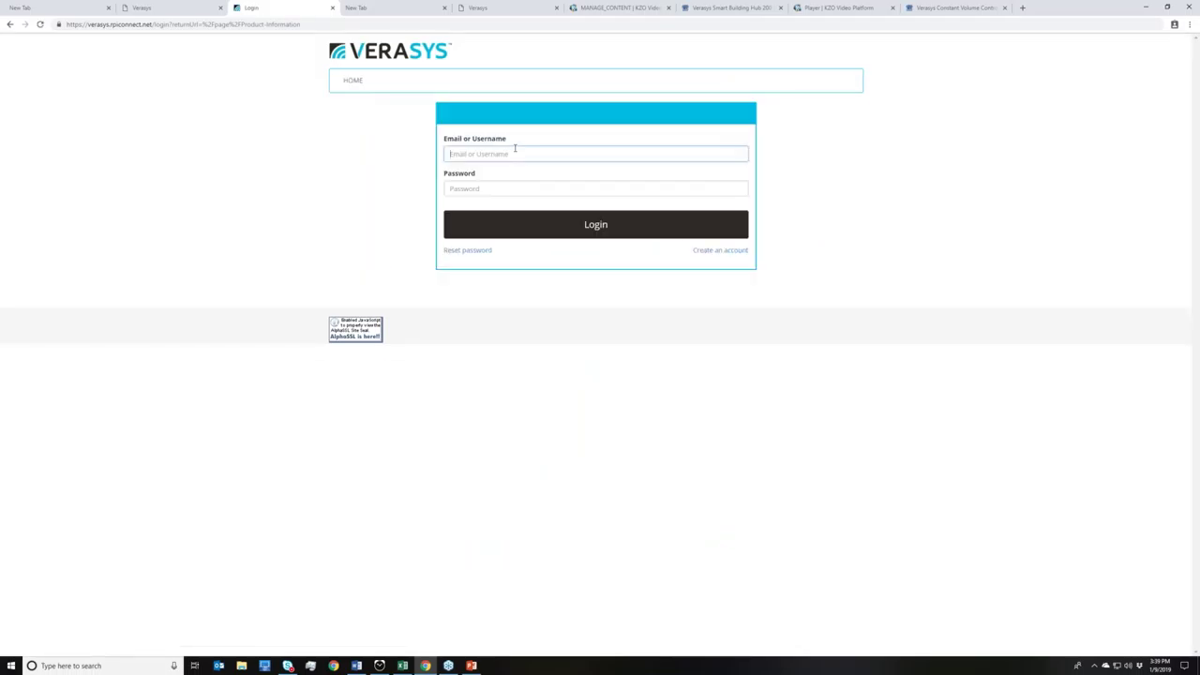
key("Tab")
key("Return")
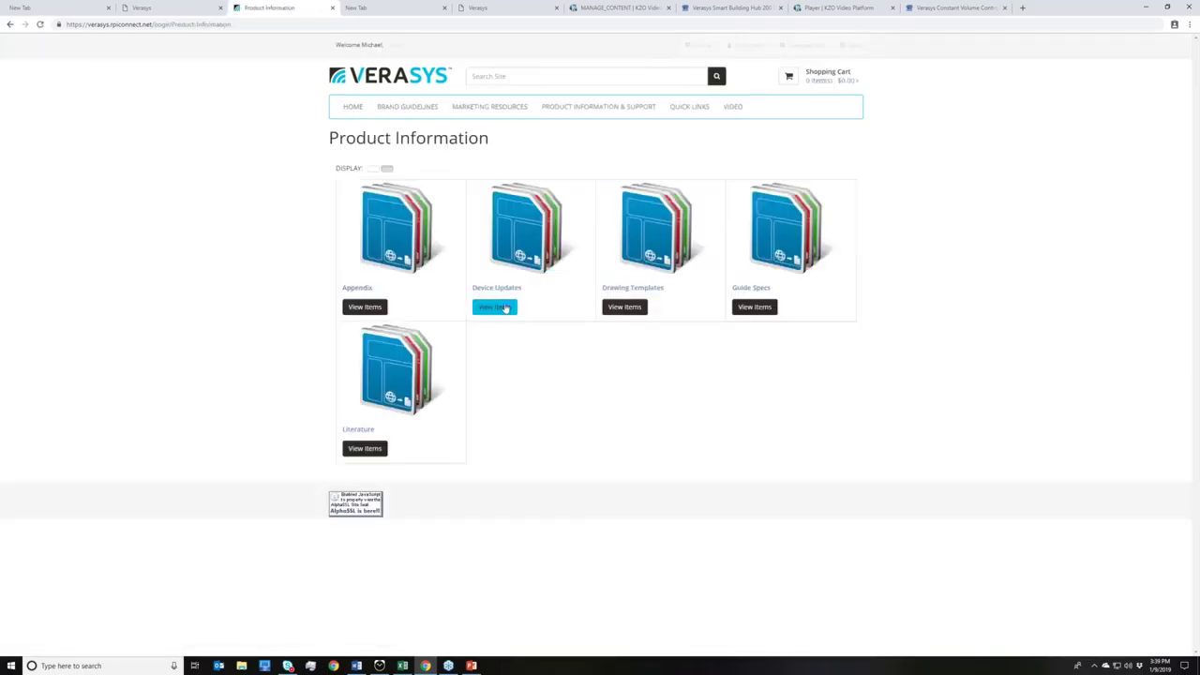
- Open Device Updates, then Verasys Application Controller firmware updates, and return to Excel
left_click(495, 307)
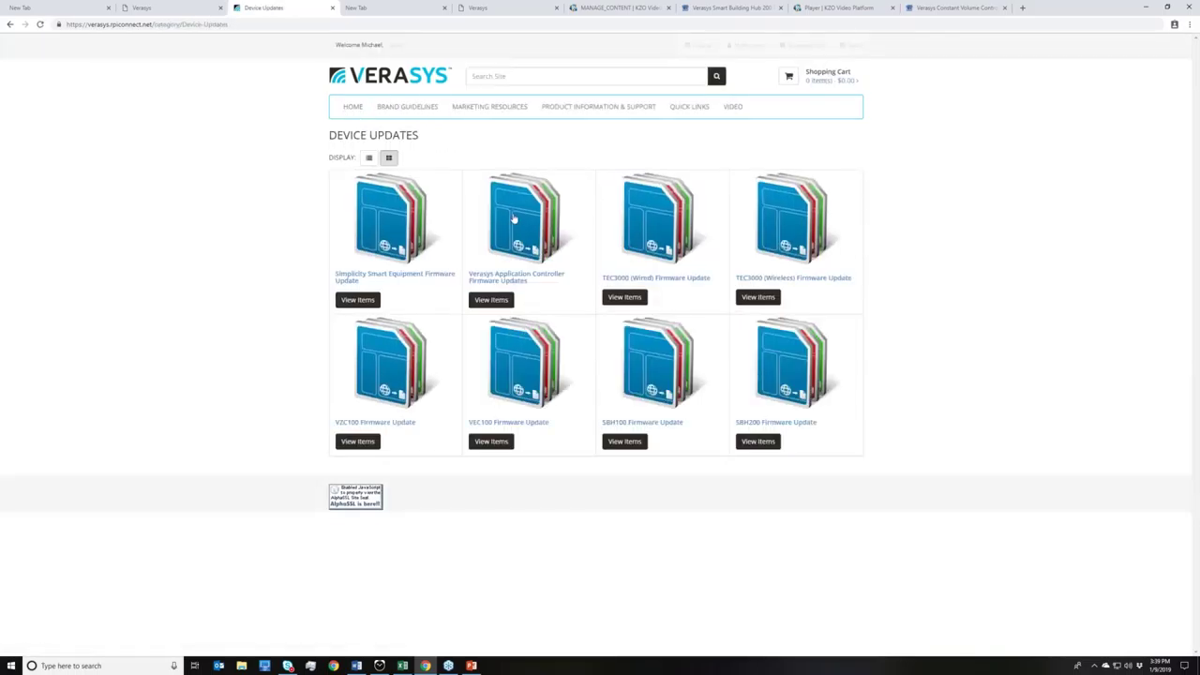
left_click(491, 300)
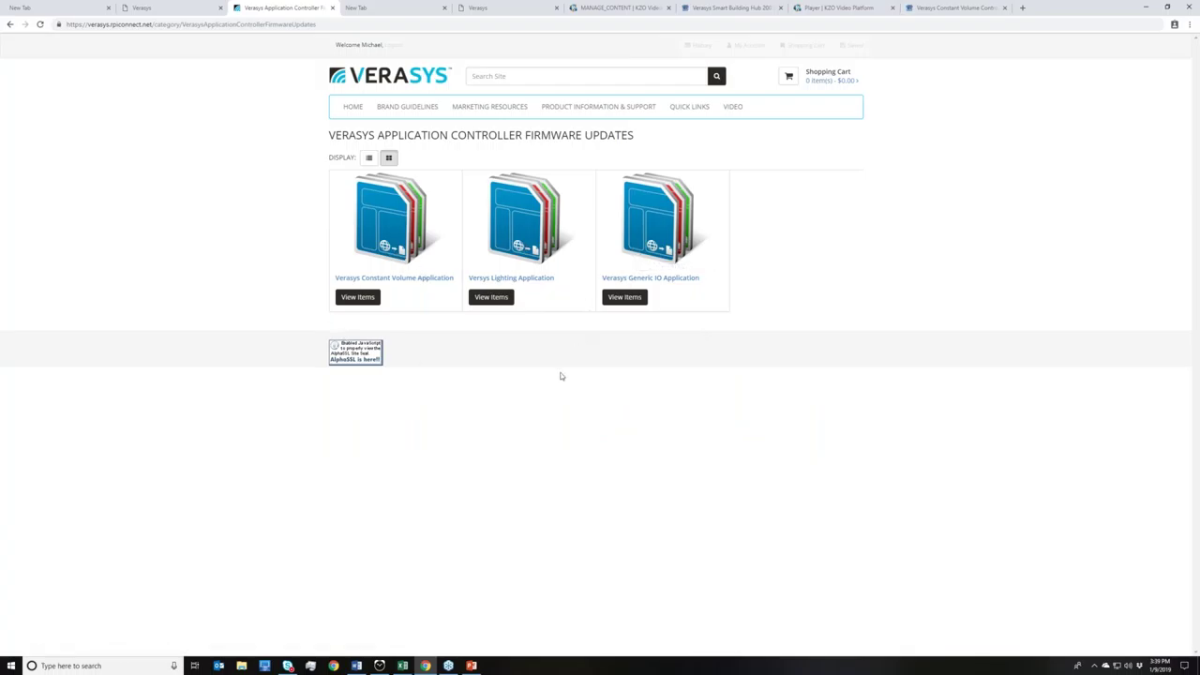
left_click(400, 666)
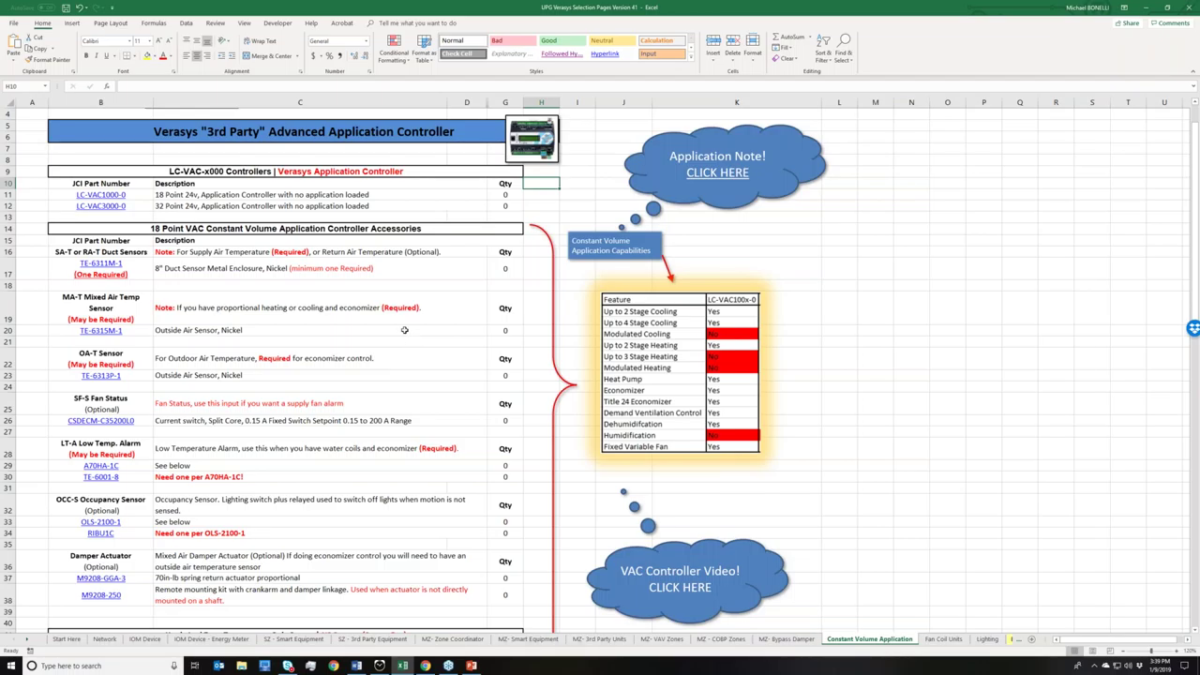
scroll(417, 333, "down", 2)
scroll(427, 336, "up", 2)
scroll(436, 343, "up", 1)
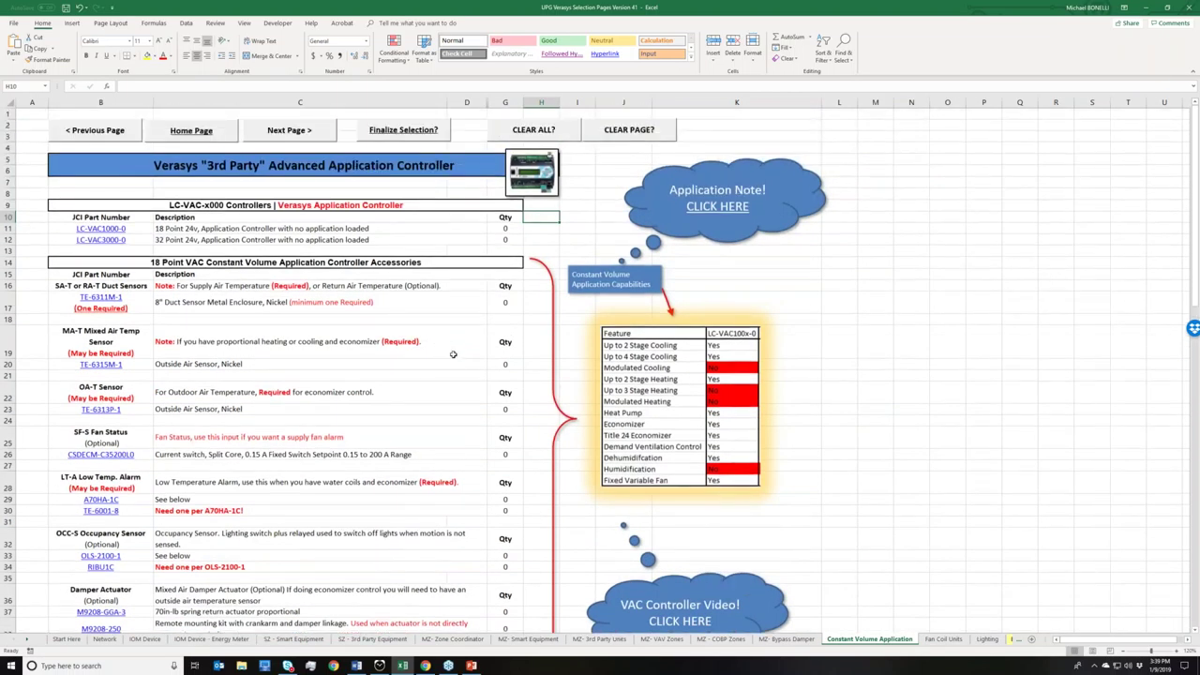
scroll(466, 369, "down", 1)
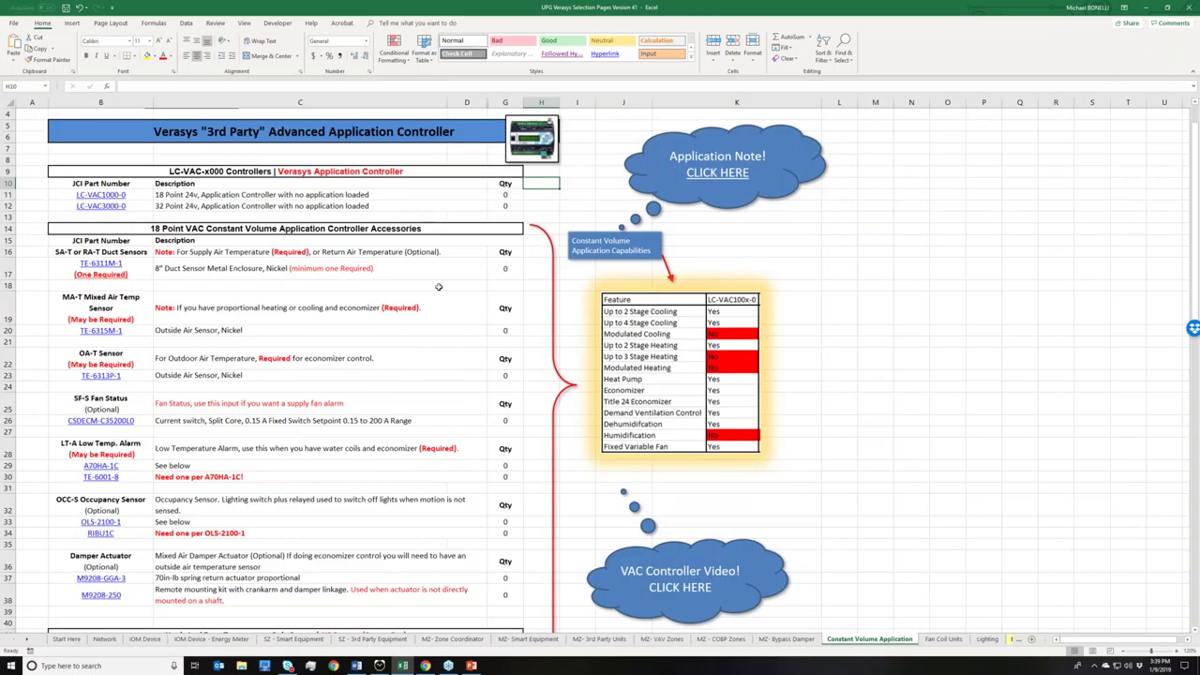
scroll(438, 286, "down", 1)
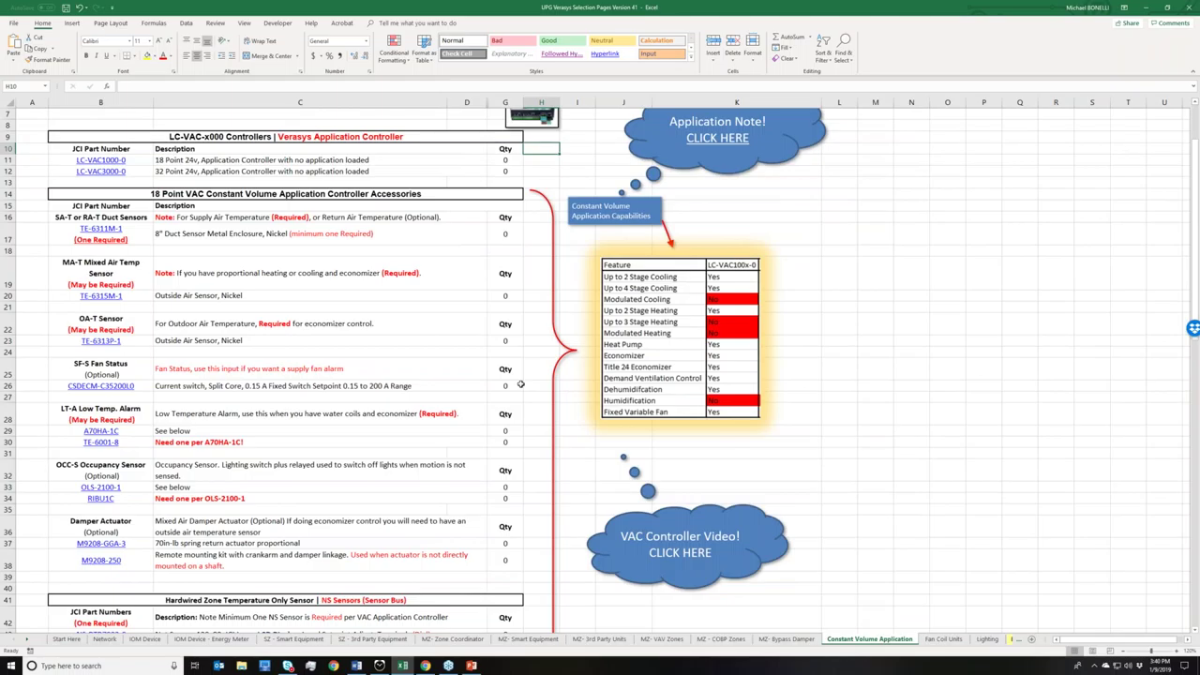
scroll(520, 385, "up", 1)
scroll(520, 385, "up", 1)
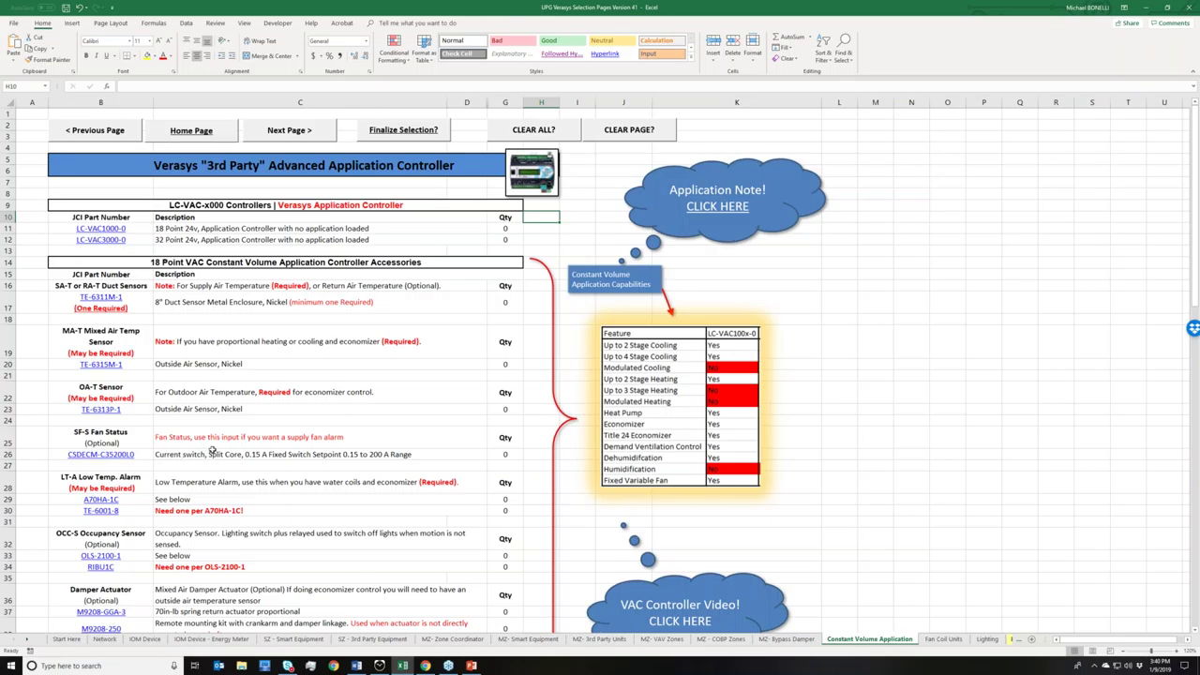
left_click(279, 138)
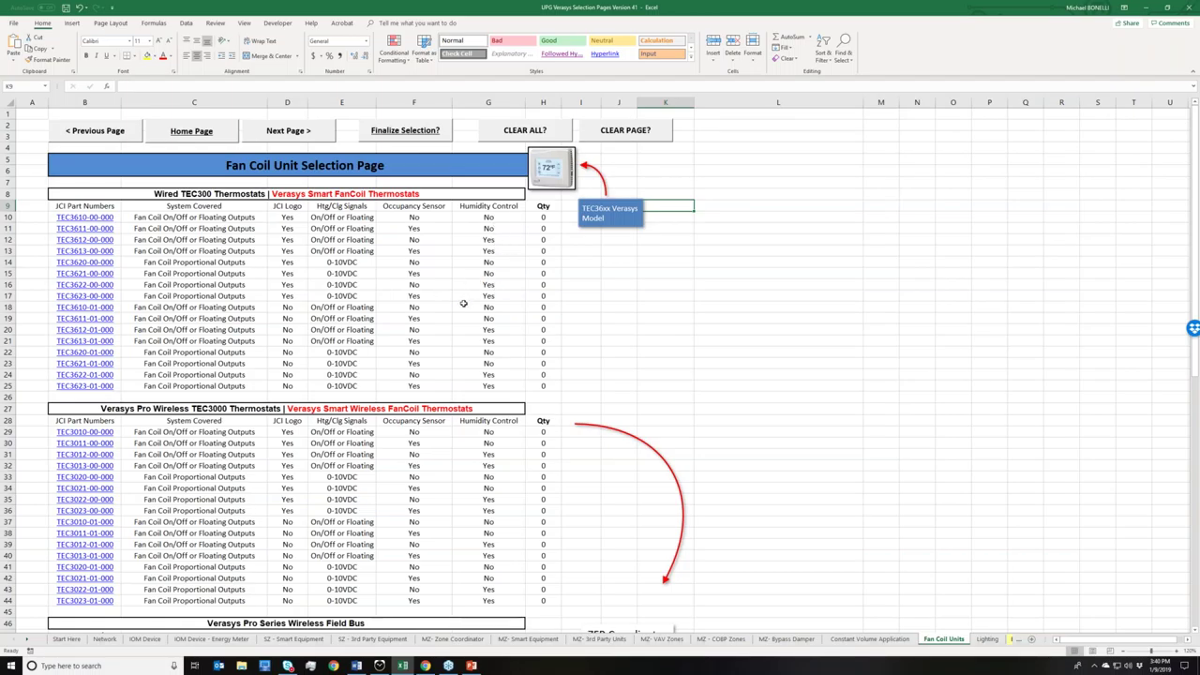
scroll(463, 306, "down", 1)
scroll(465, 313, "down", 1)
scroll(469, 315, "down", 1)
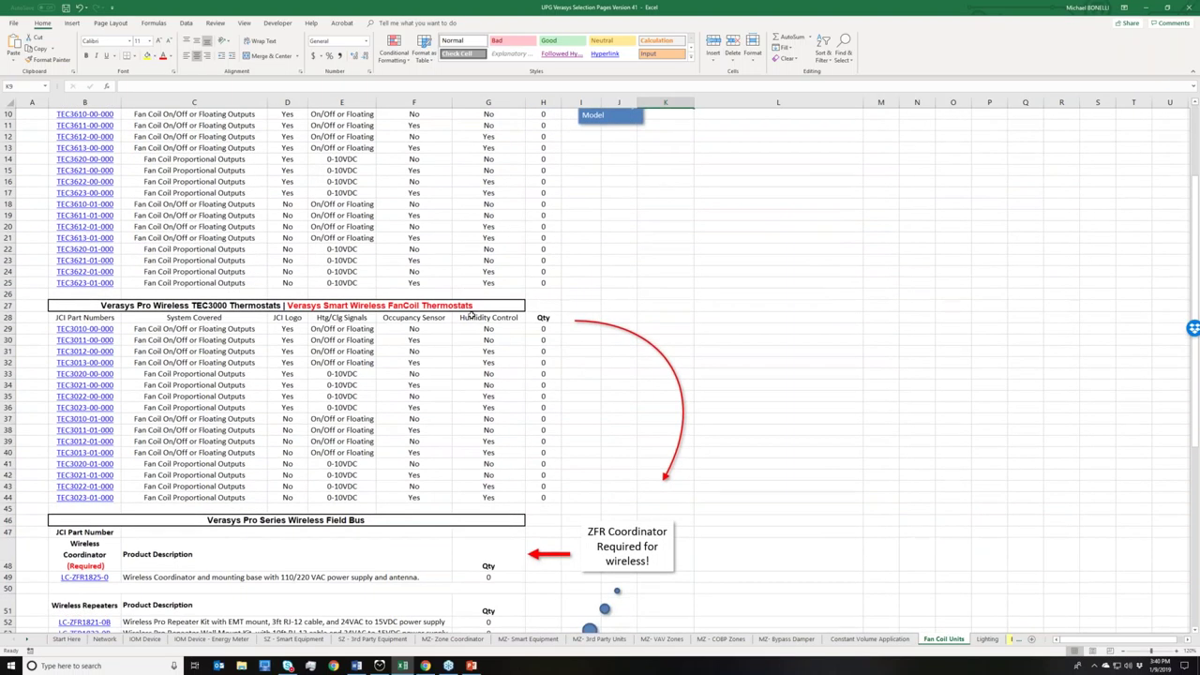
scroll(267, 329, "down", 1)
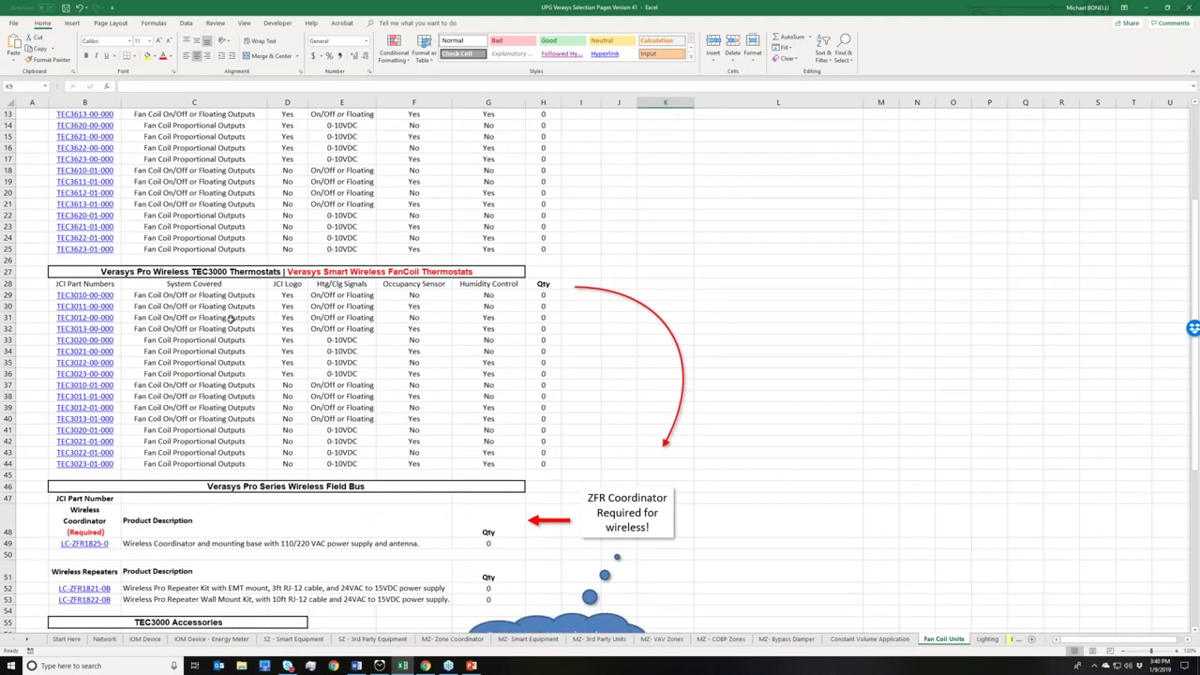
scroll(231, 320, "down", 1)
scroll(108, 515, "down", 1)
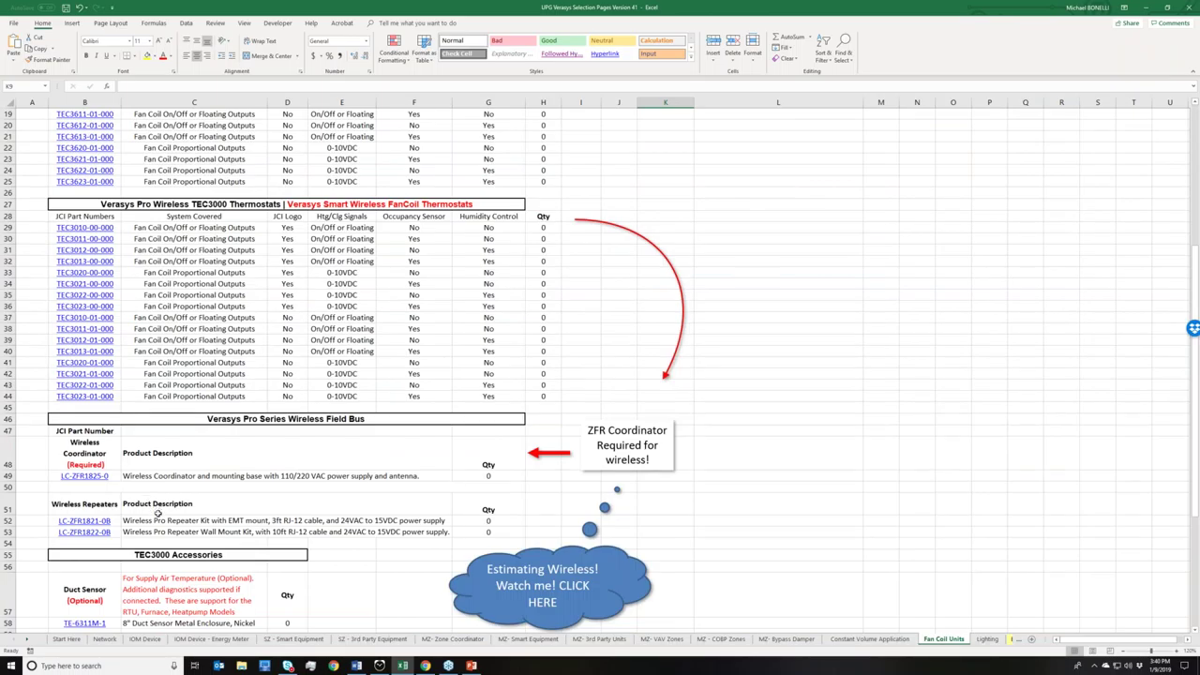
scroll(158, 513, "up", 6)
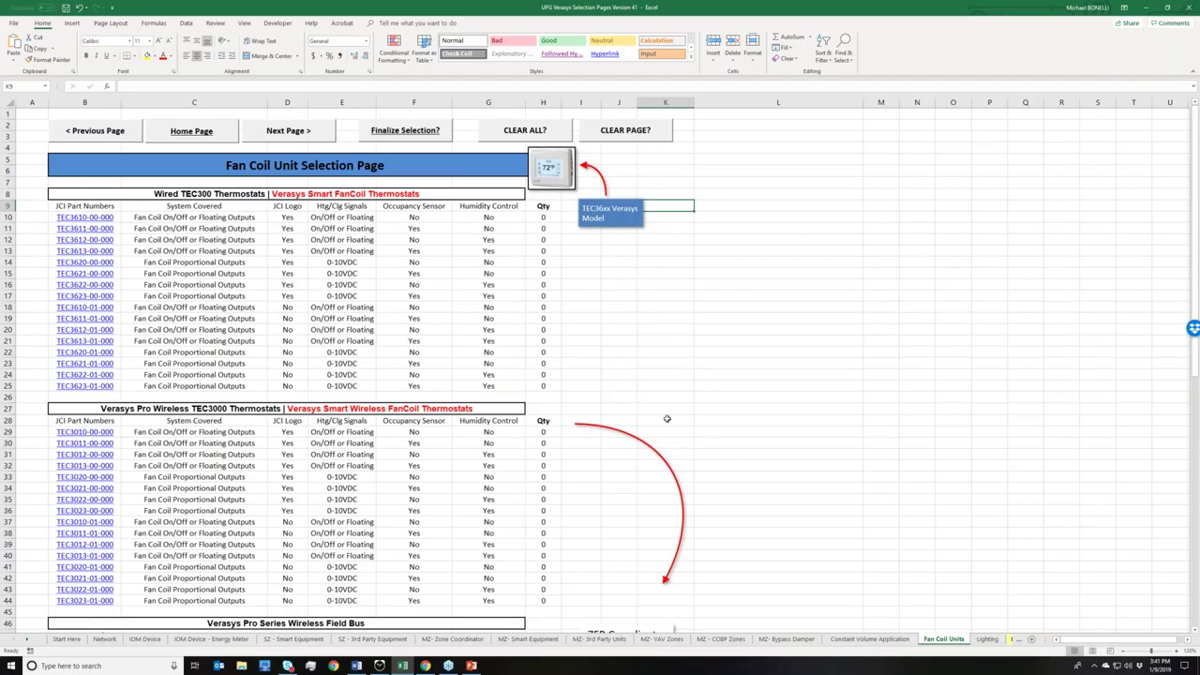
scroll(635, 440, "down", 1)
scroll(634, 440, "down", 8)
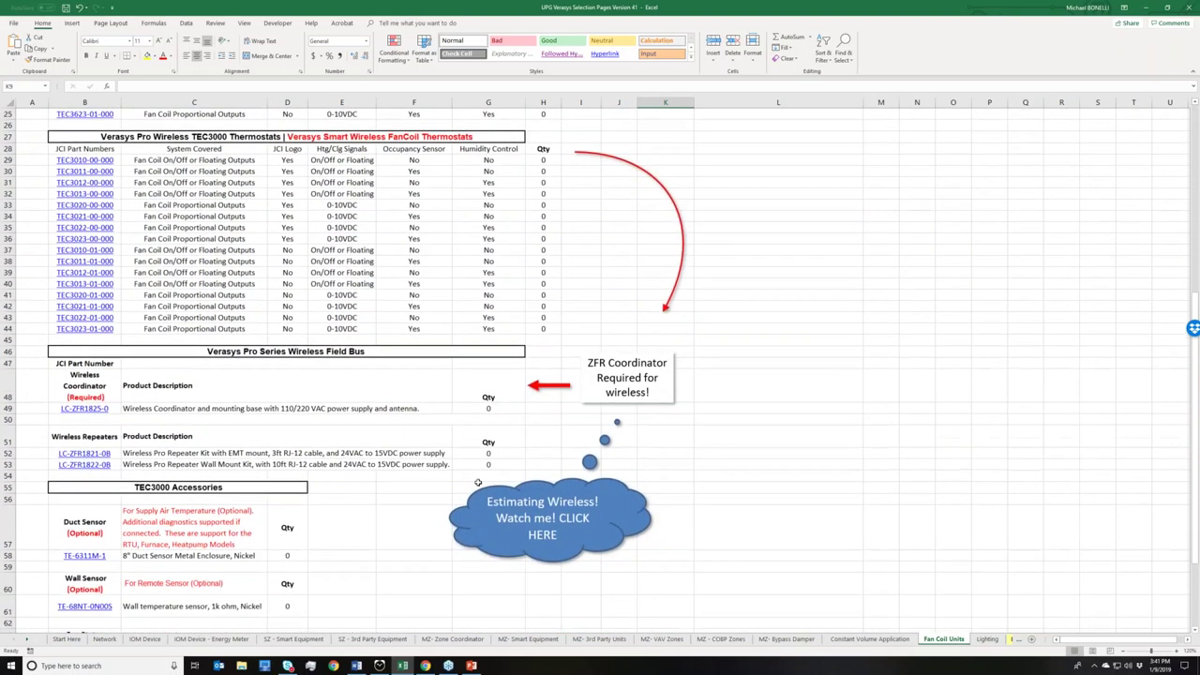
scroll(417, 502, "down", 3)
scroll(424, 506, "down", 1)
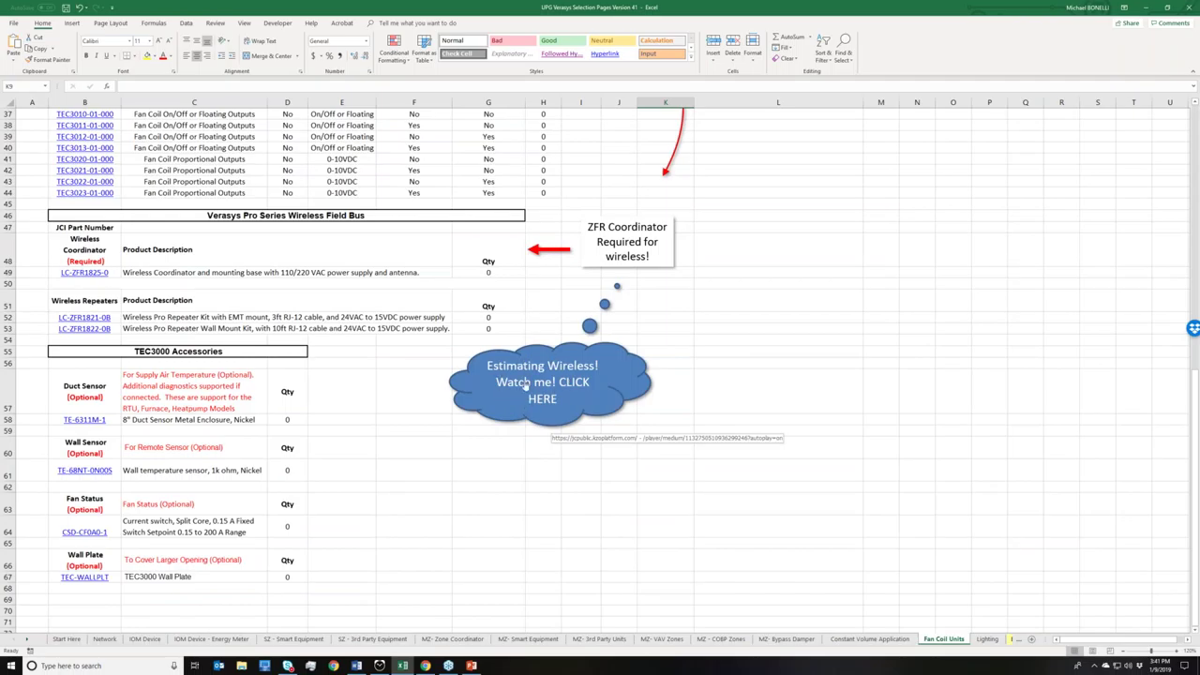
scroll(526, 383, "up", 3)
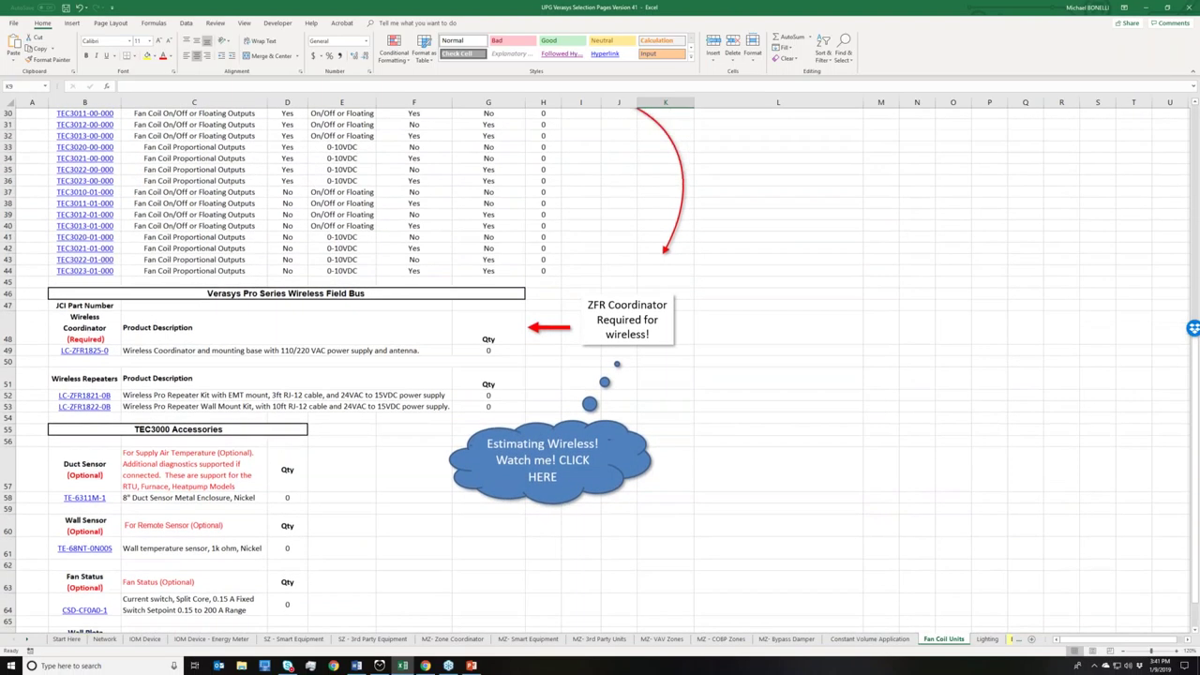
scroll(367, 190, "up", 10)
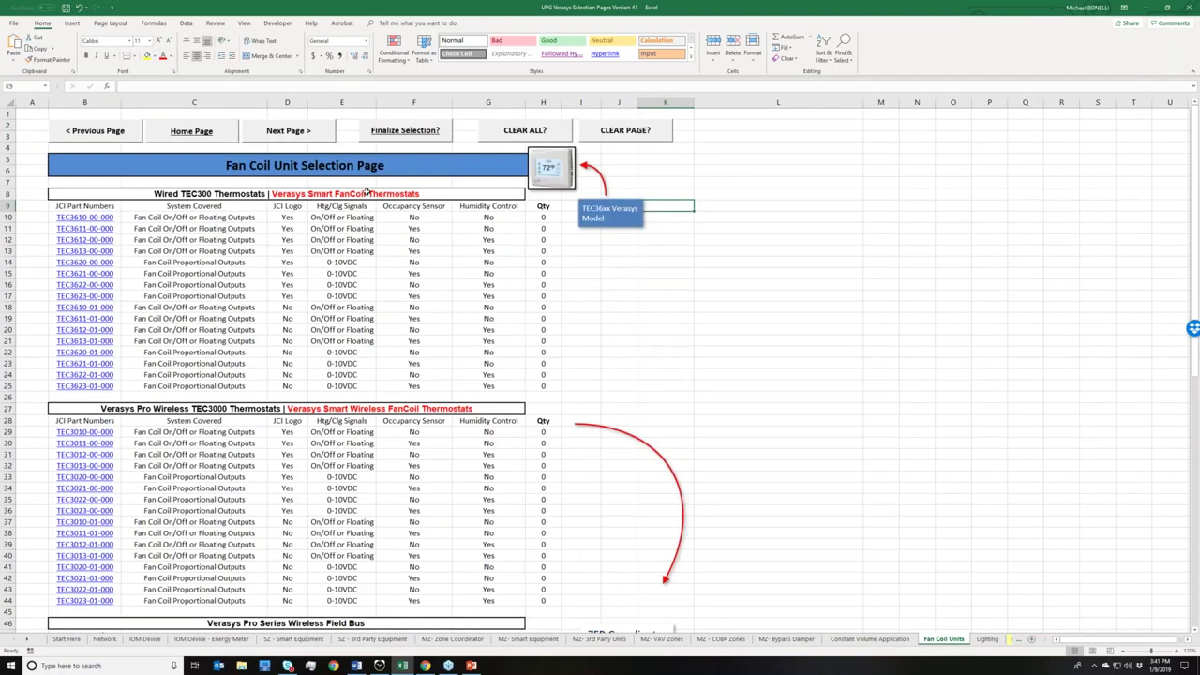
- Advance from the Fan Coil Units sheet to the Verasys Lighting Controller sheet
left_click(300, 134)
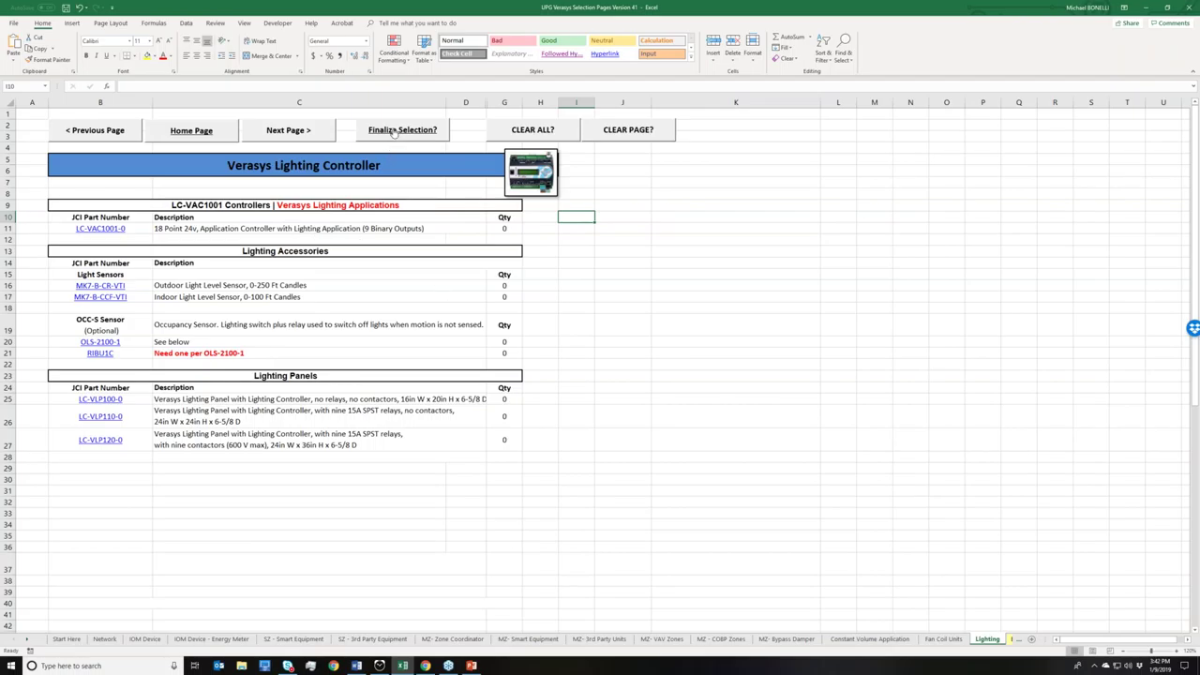
- Finalize the selection into a Bill of Materials and hide zero-quantity parts
left_click(394, 130)
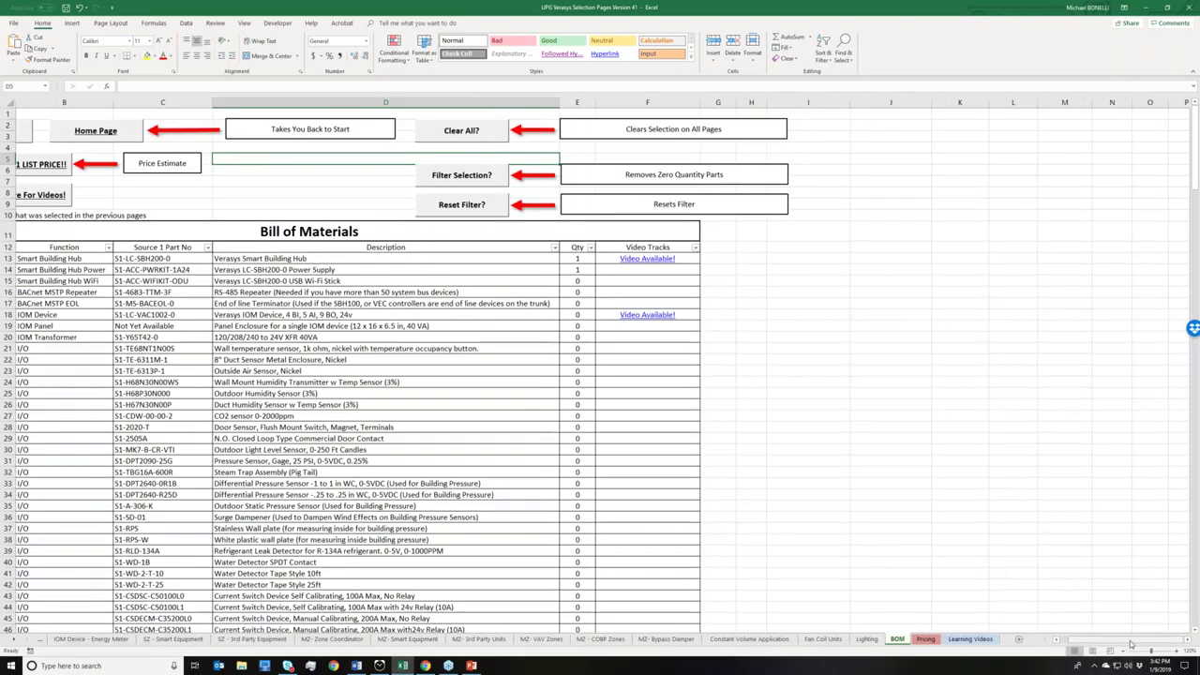
left_click_drag(1124, 643, 1078, 643)
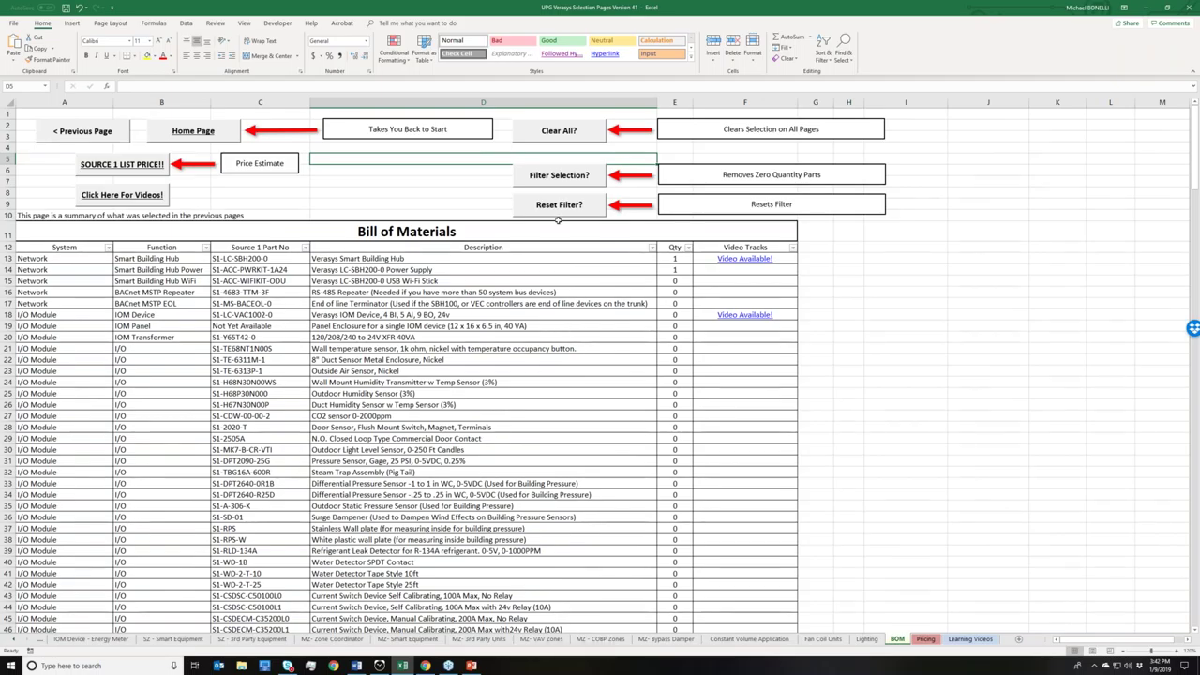
left_click(564, 180)
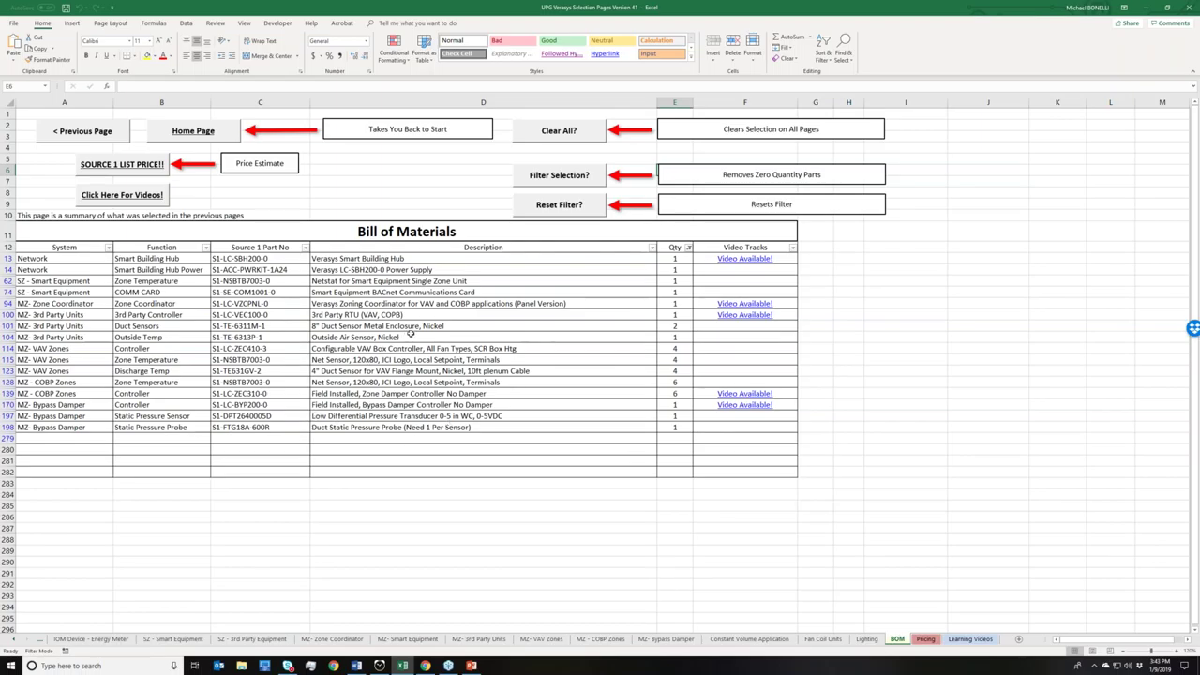
- Open the Learning Videos list for the selected parts
right_click(313, 291)
key("Escape")
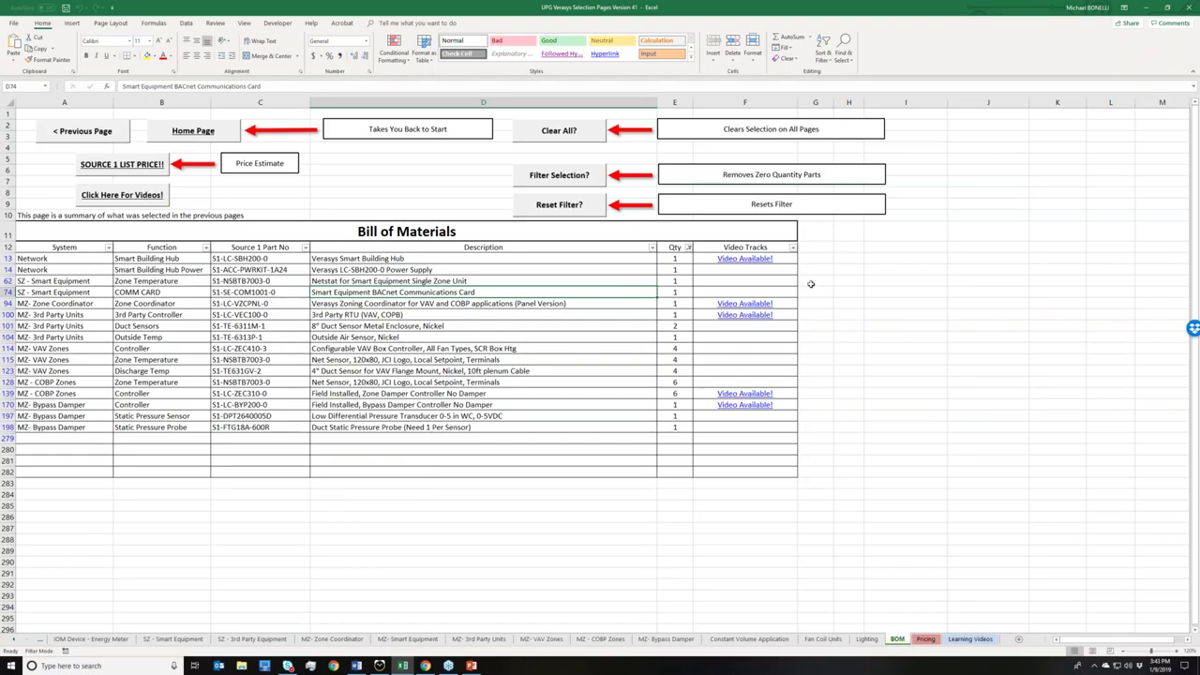
left_click(141, 199)
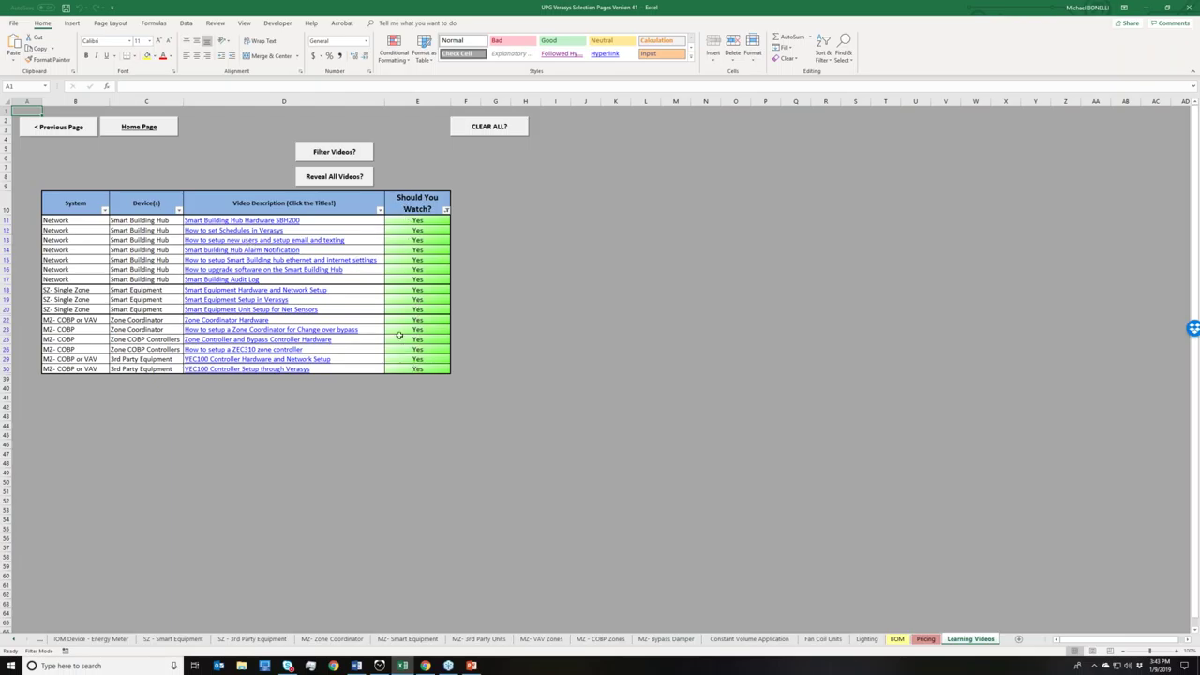
- Reveal all learning videos, including not-recommended ones, then go back to the Bill of Materials
left_click(319, 180)
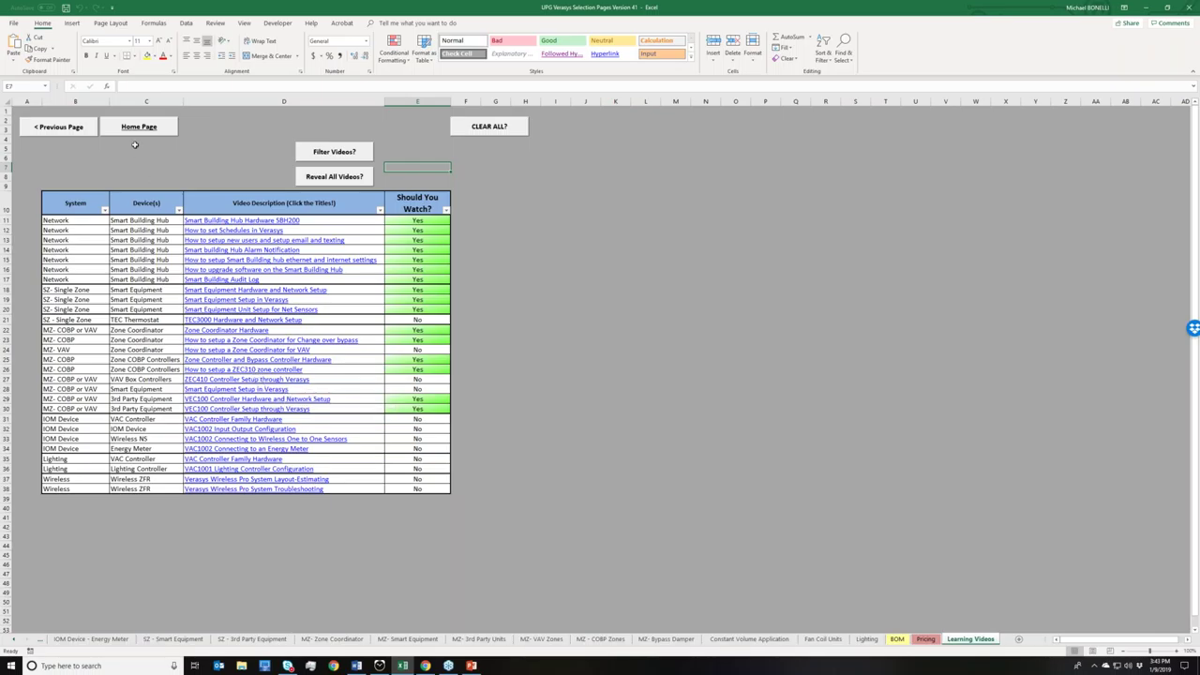
left_click(64, 136)
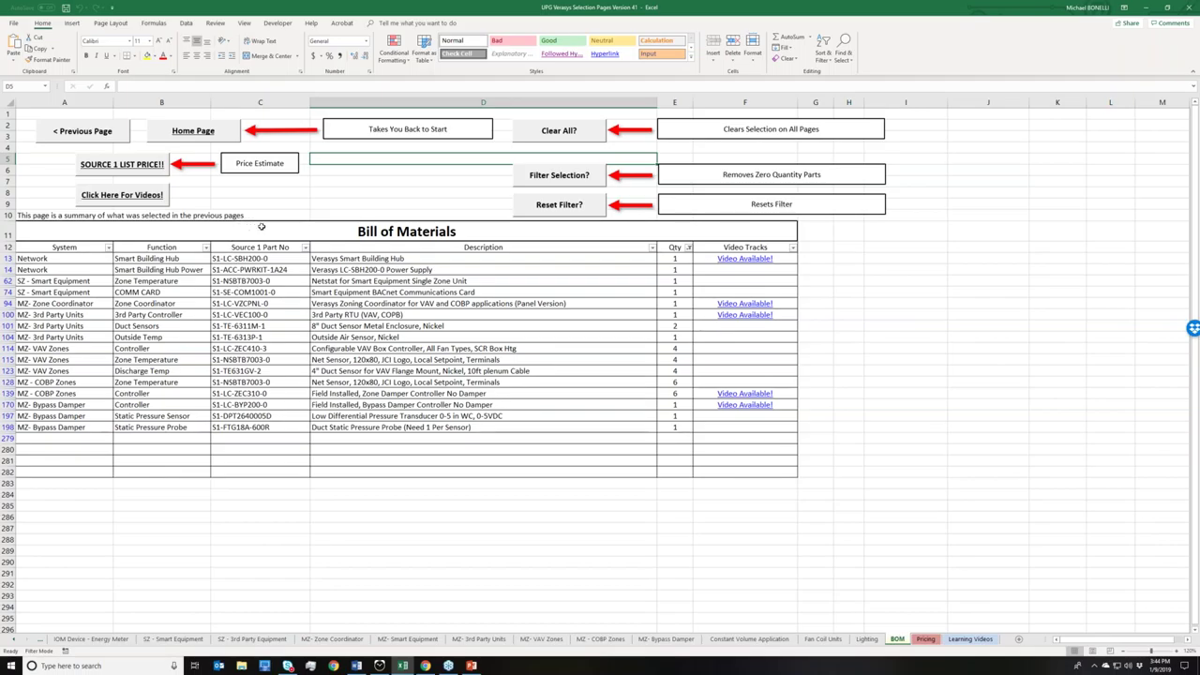
- Show the list-price estimate for nonzero parts and set the customer discount multiplier in D12 to .80
left_click(167, 165)
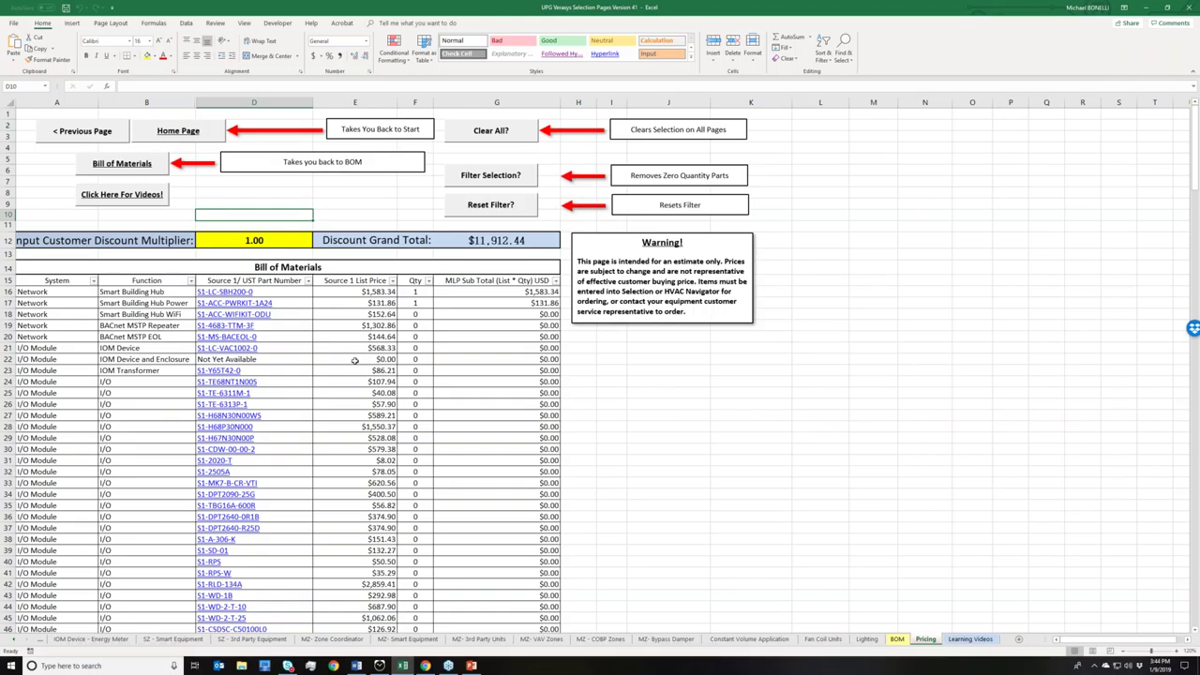
left_click(500, 180)
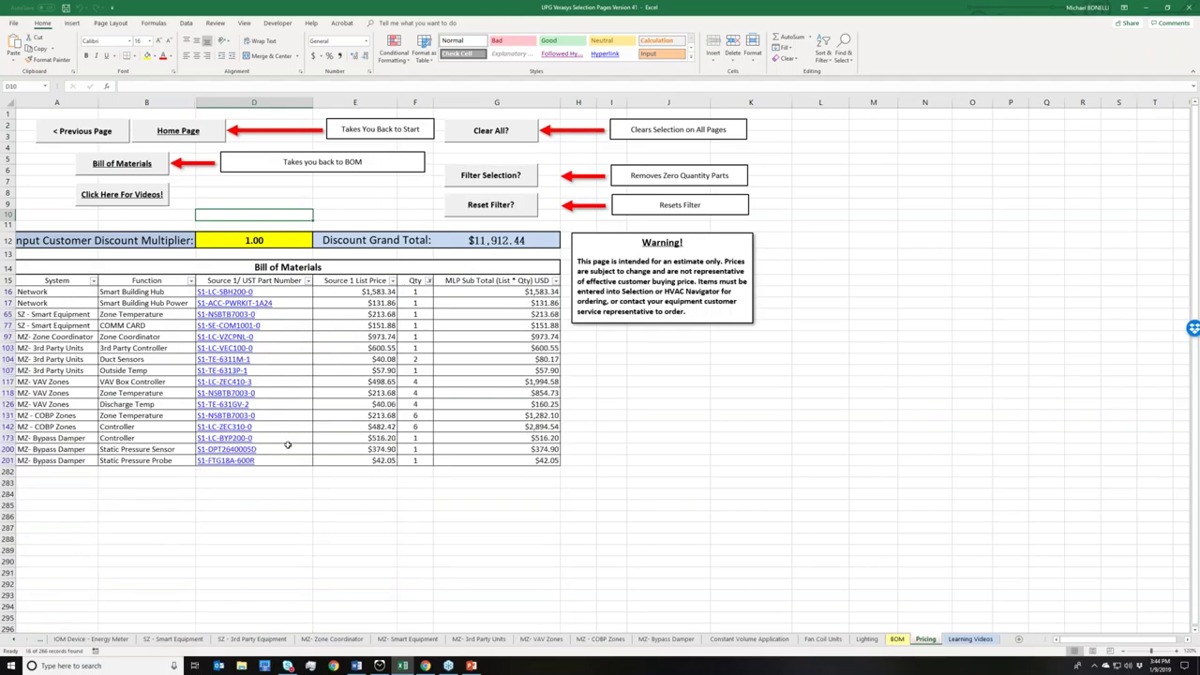
left_click(265, 246)
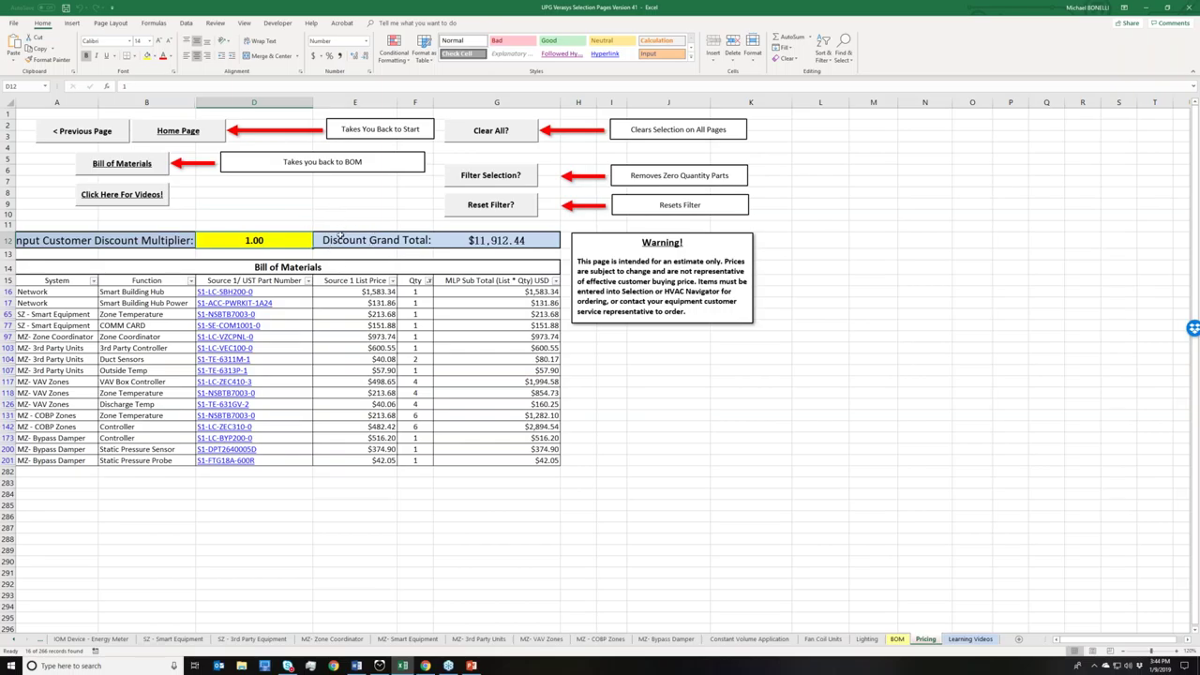
type(".80")
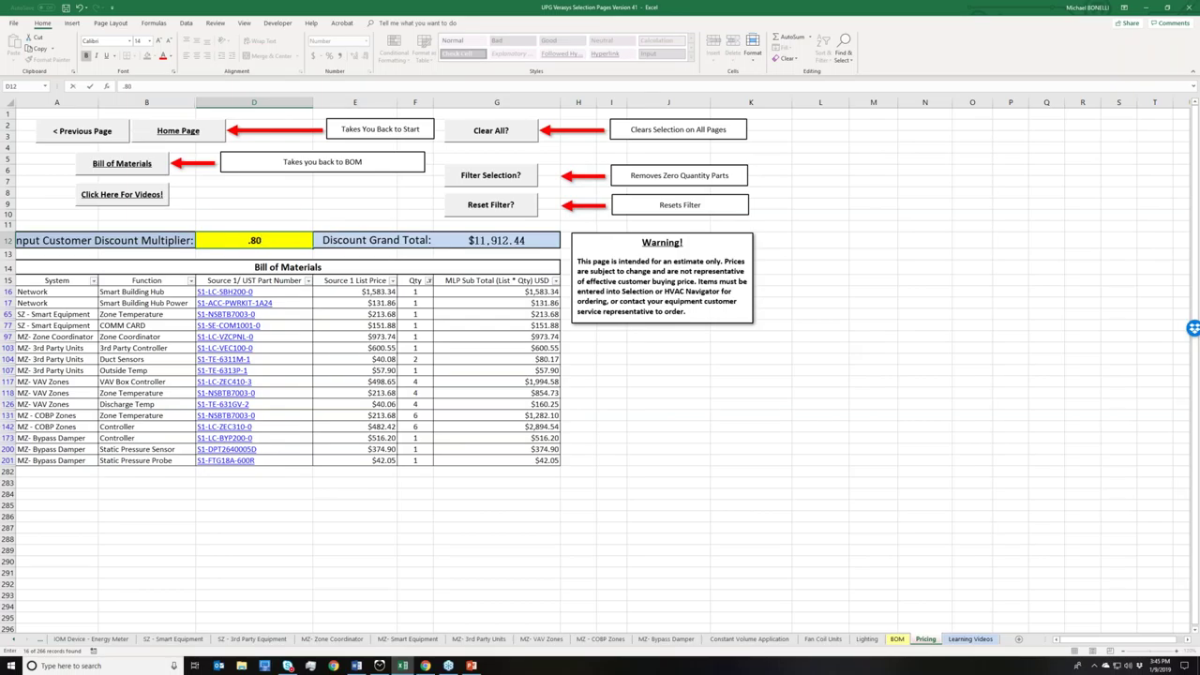
key("Return")
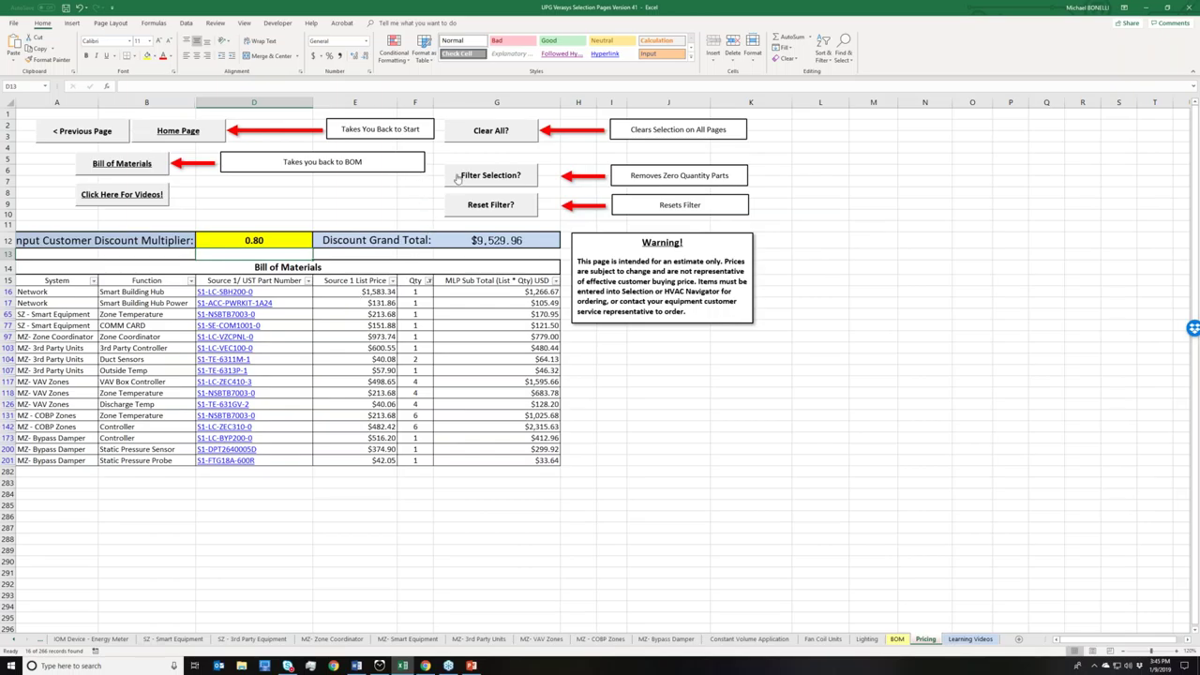
- Clear all workbook selections so Network quantities read 0, then return to the Start Here sheet
left_click(468, 136)
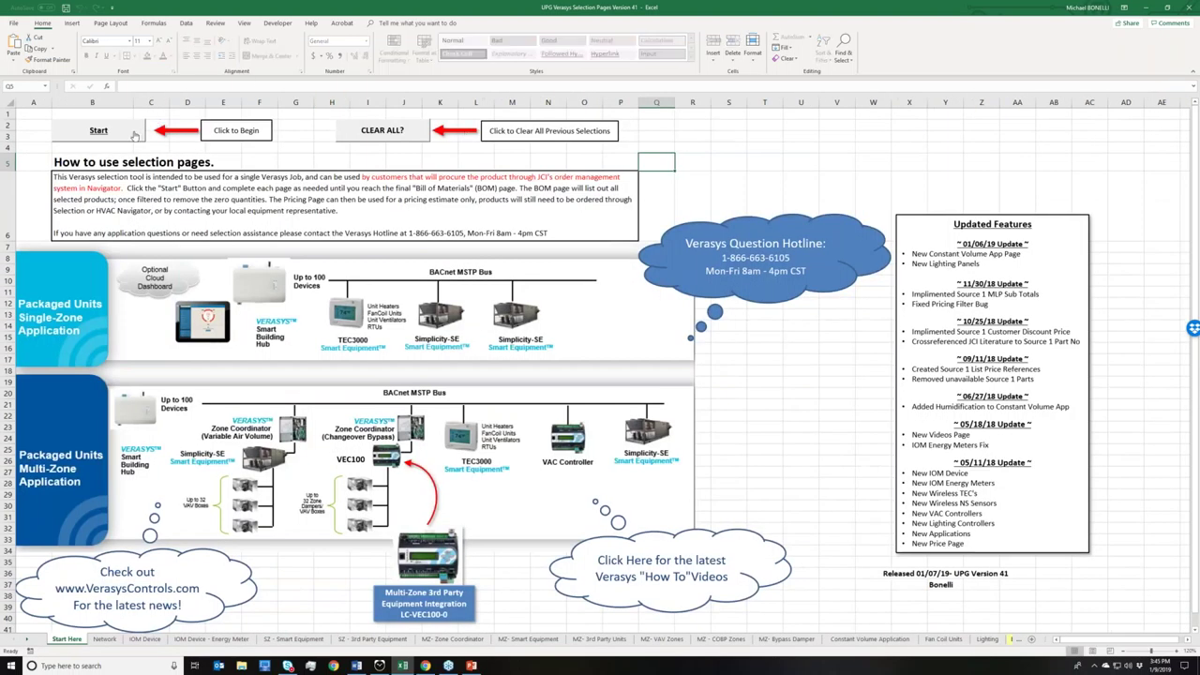
left_click(134, 136)
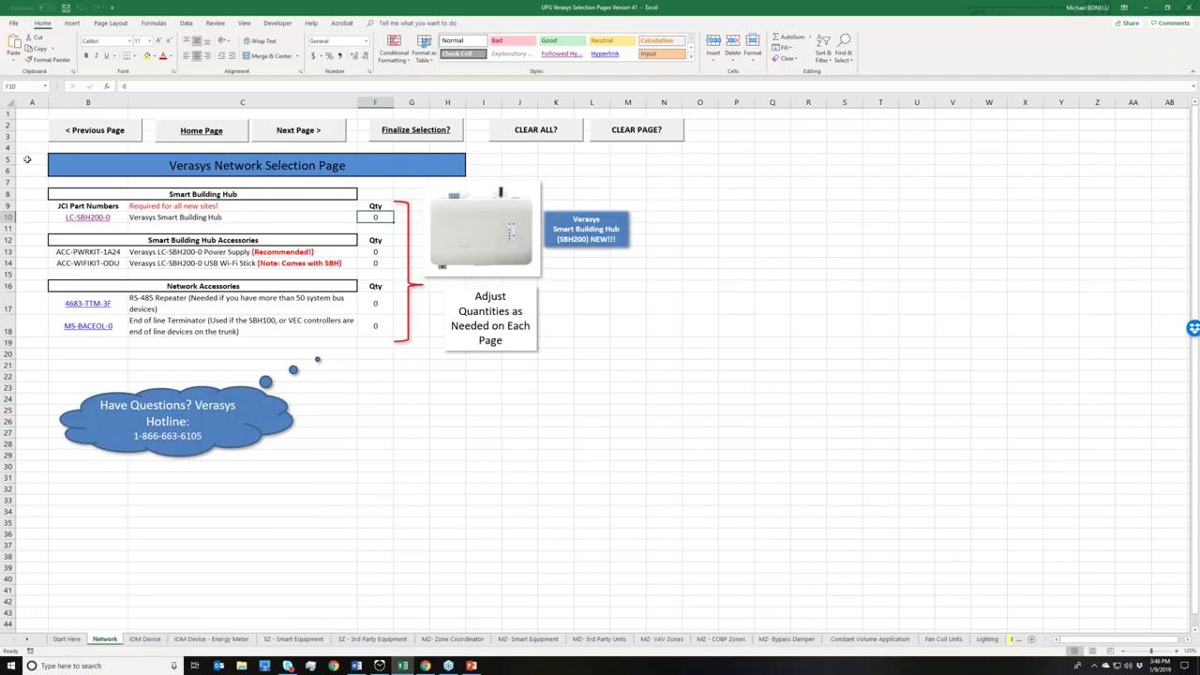
key("F10")
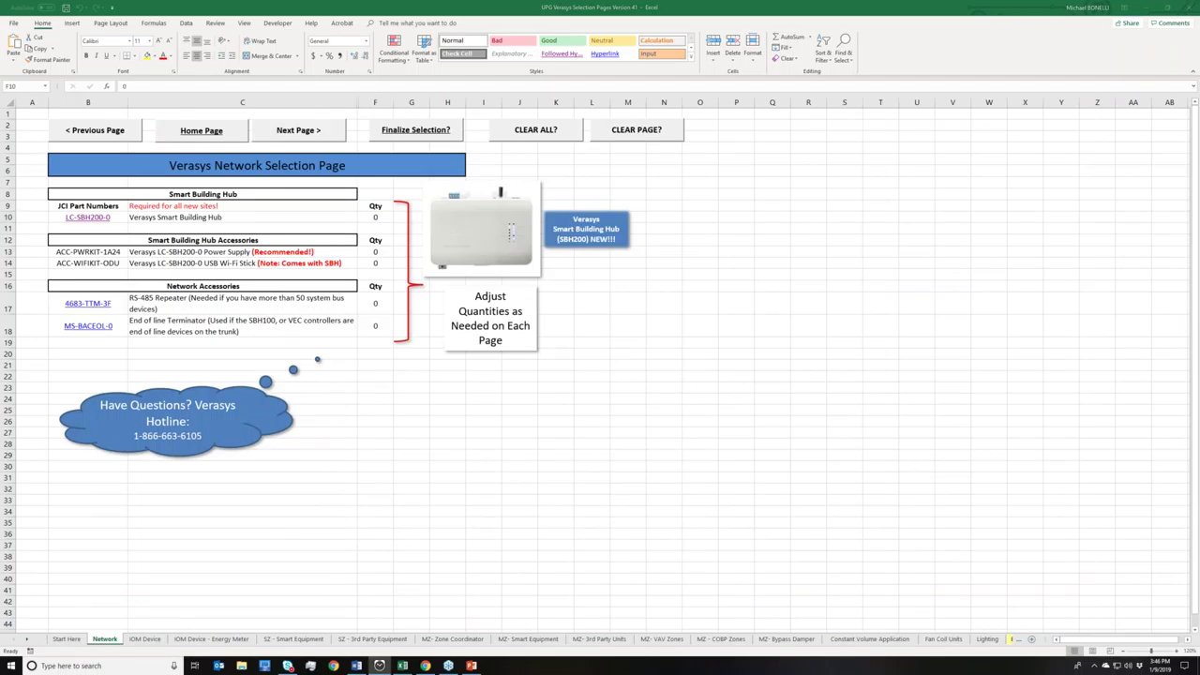
left_click(120, 137)
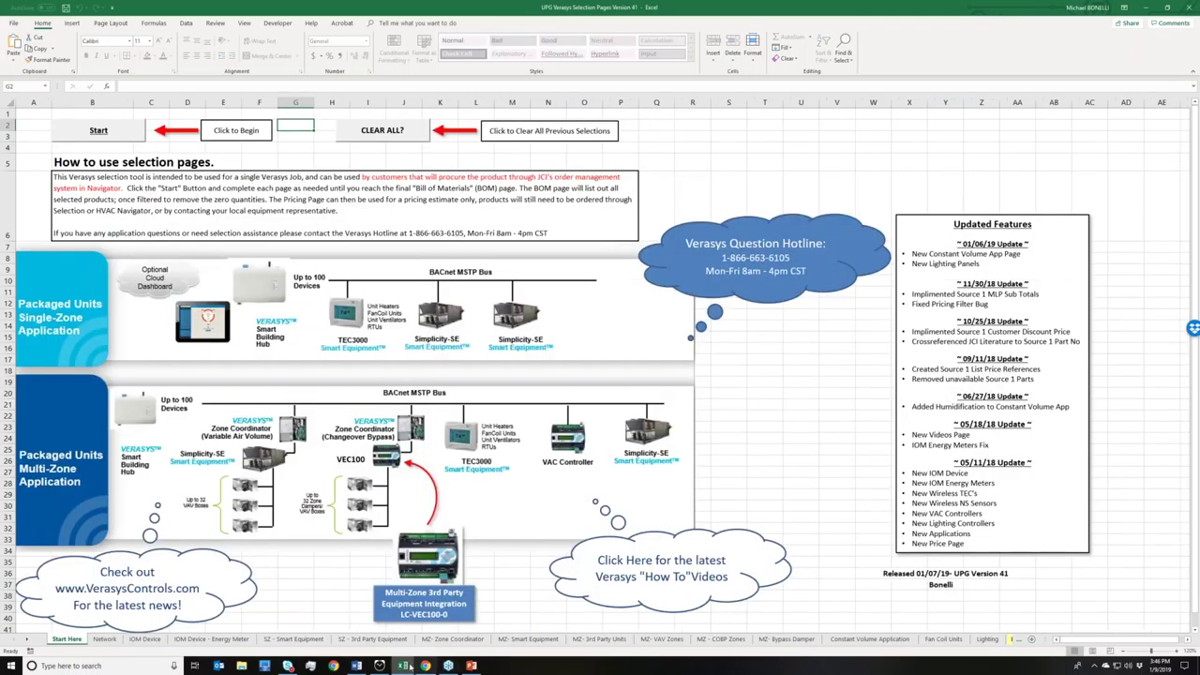
mouse_move(425, 666)
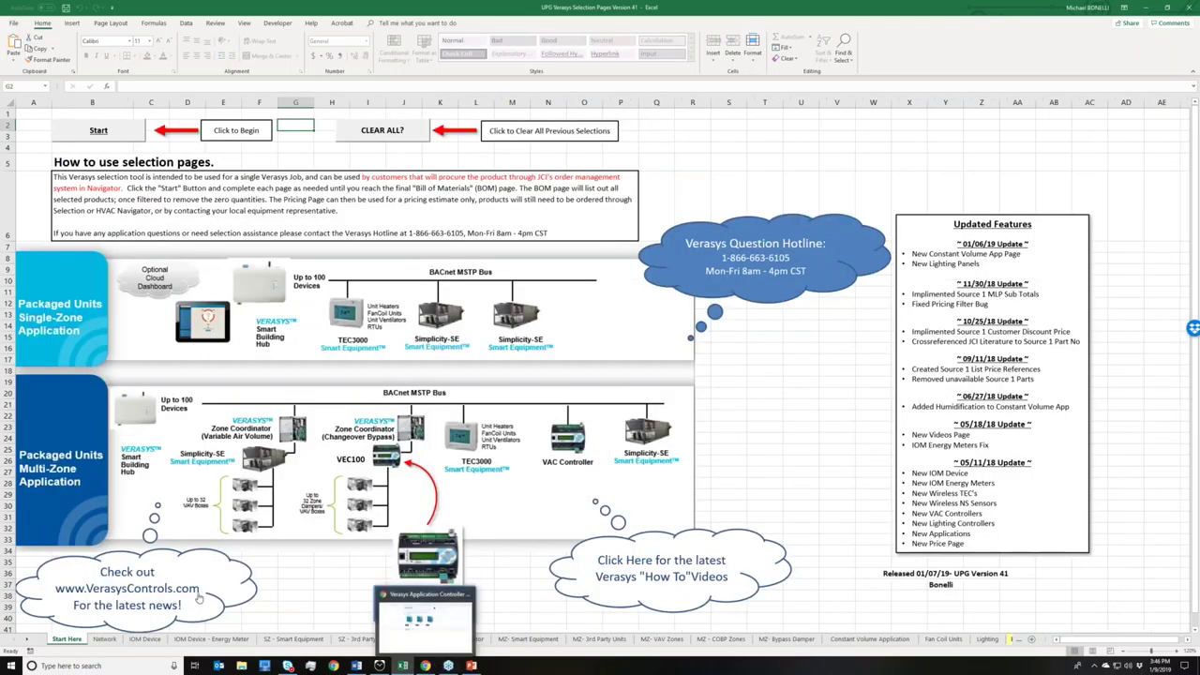
- Follow the workbook's VerasysControls.com link through LOGIN to the Verasys Marketing Portal sign-in page
left_click(199, 598)
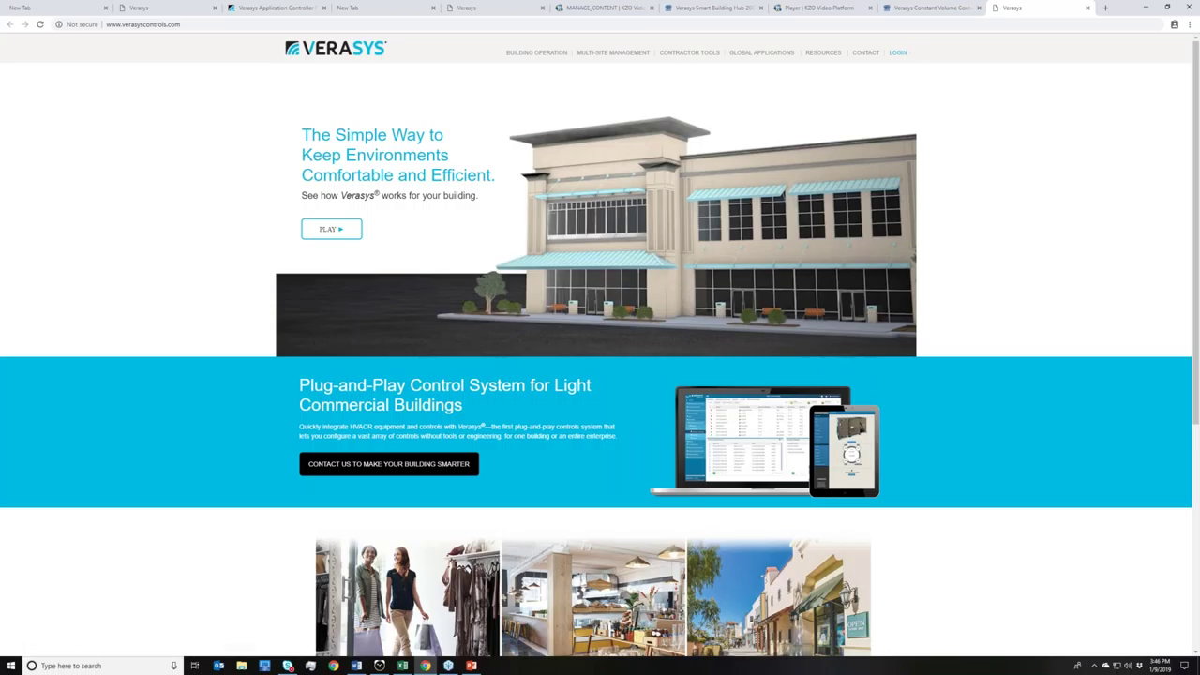
left_click(904, 54)
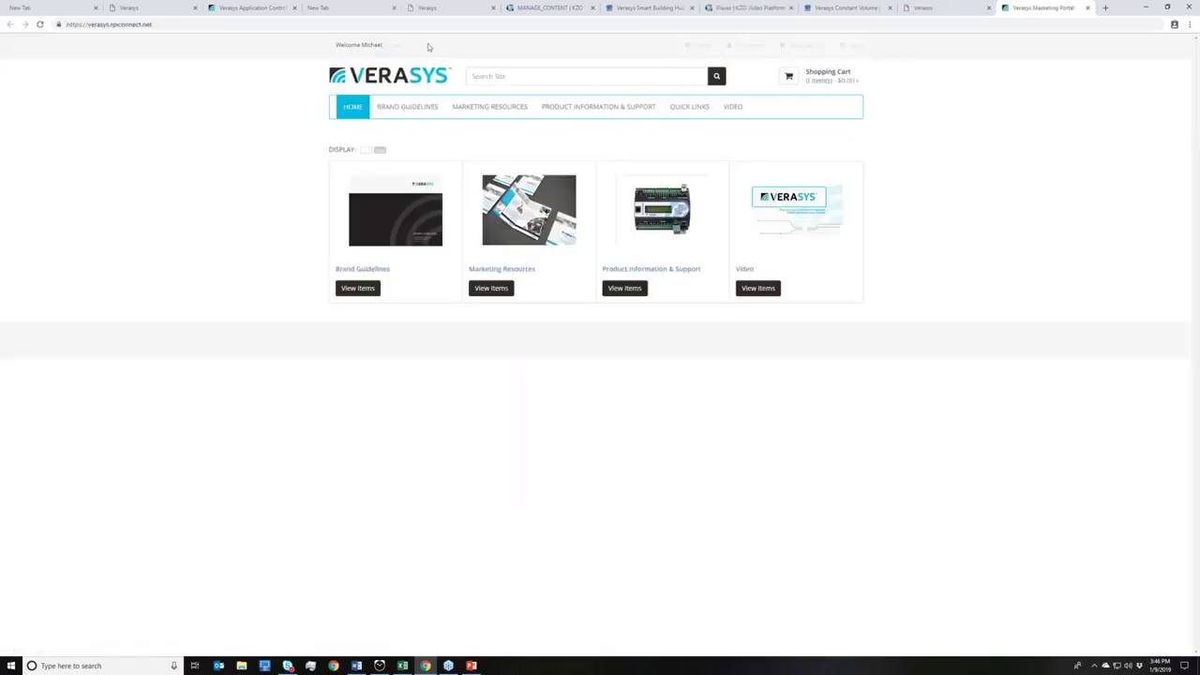
left_click(394, 45)
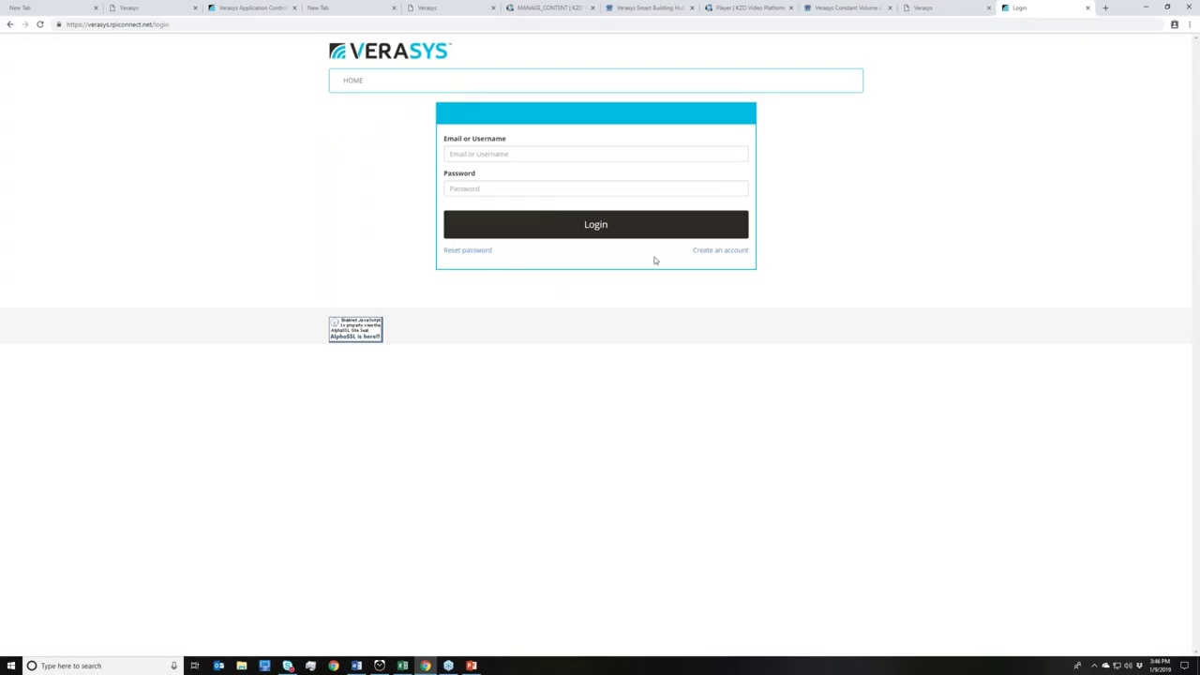
- Log in to the Verasys Marketing Portal with the account e-mail and password
left_click(509, 156)
key("Tab")
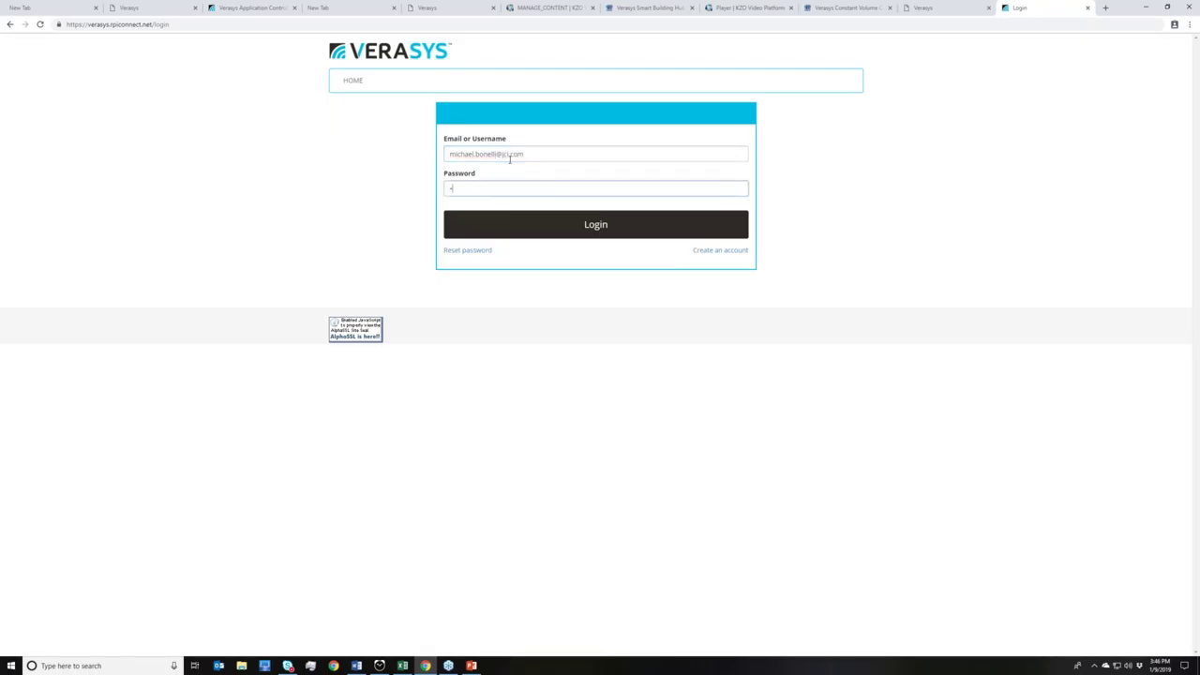
type("•••••")
key("Return")
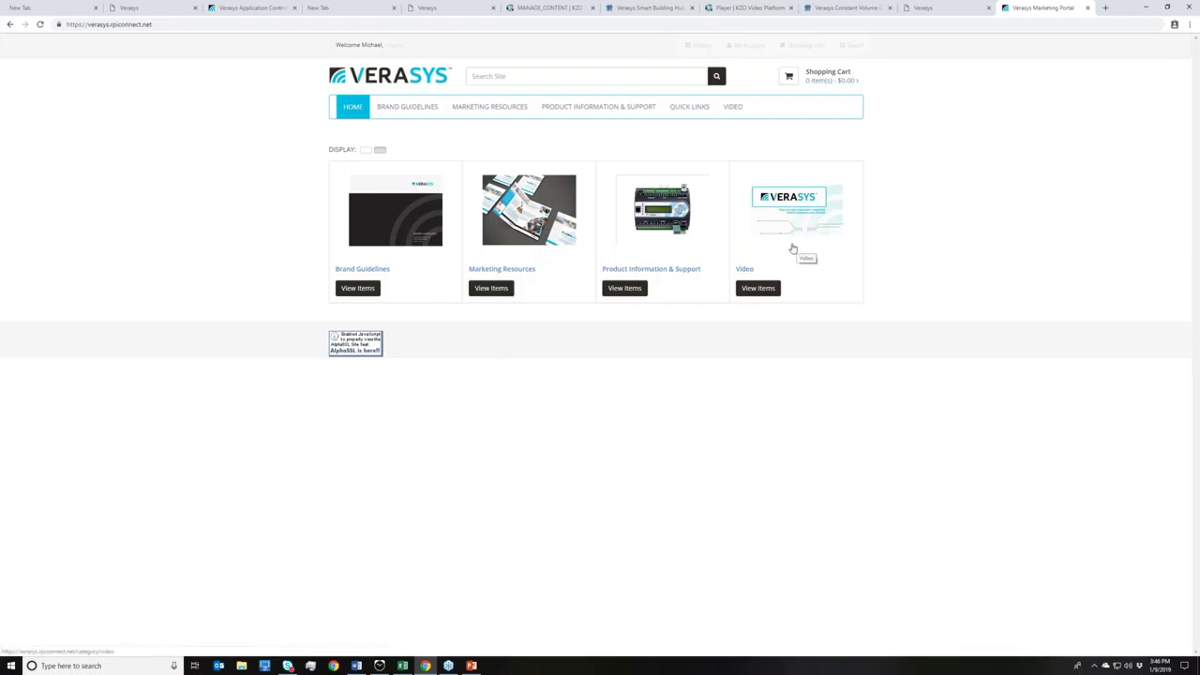
- View the VZC100 Firmware Update downloads under Device Updates, then return to the Excel workbook
left_click(625, 291)
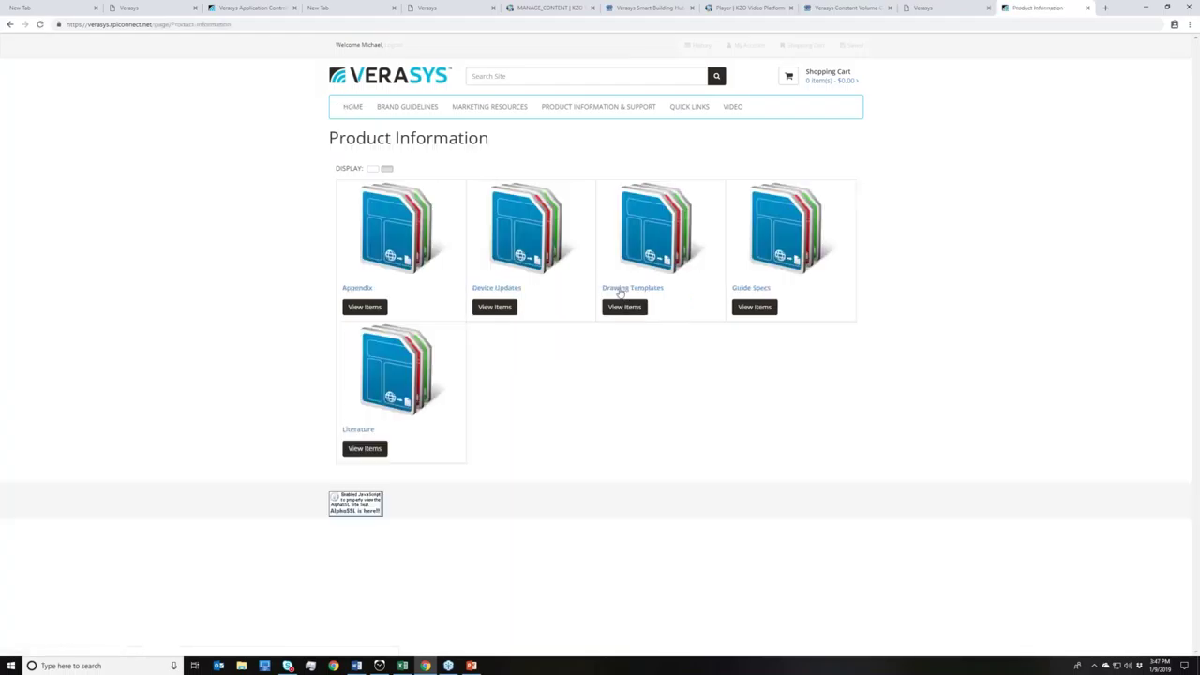
left_click(509, 306)
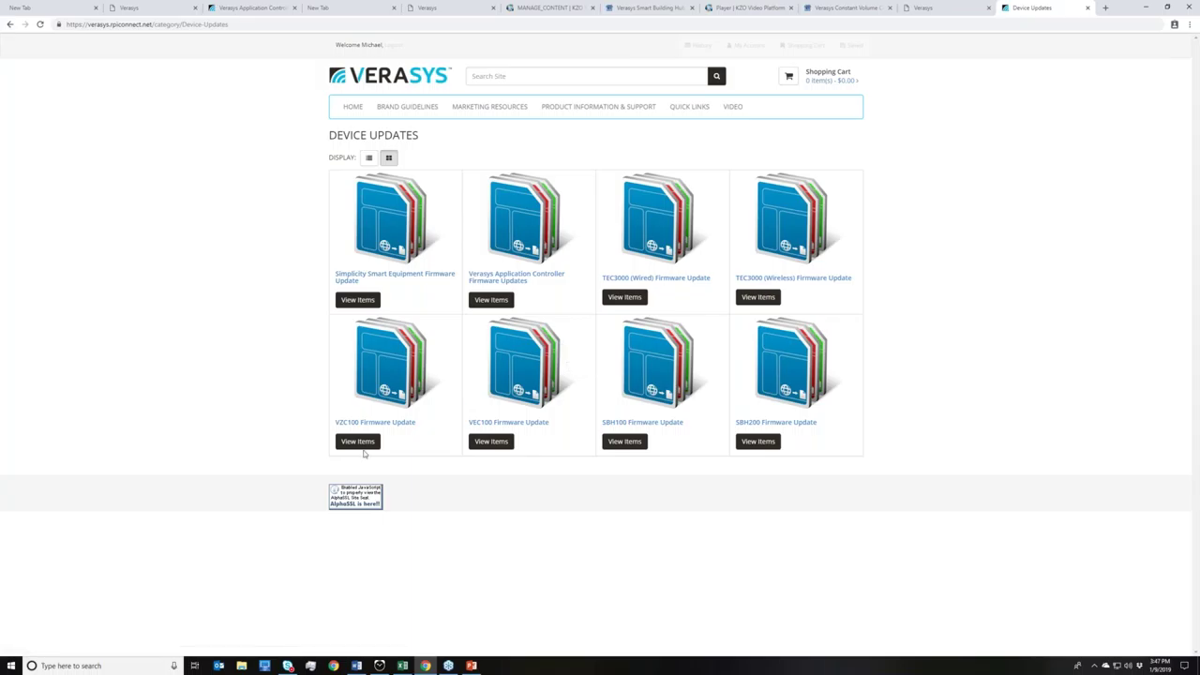
left_click(368, 452)
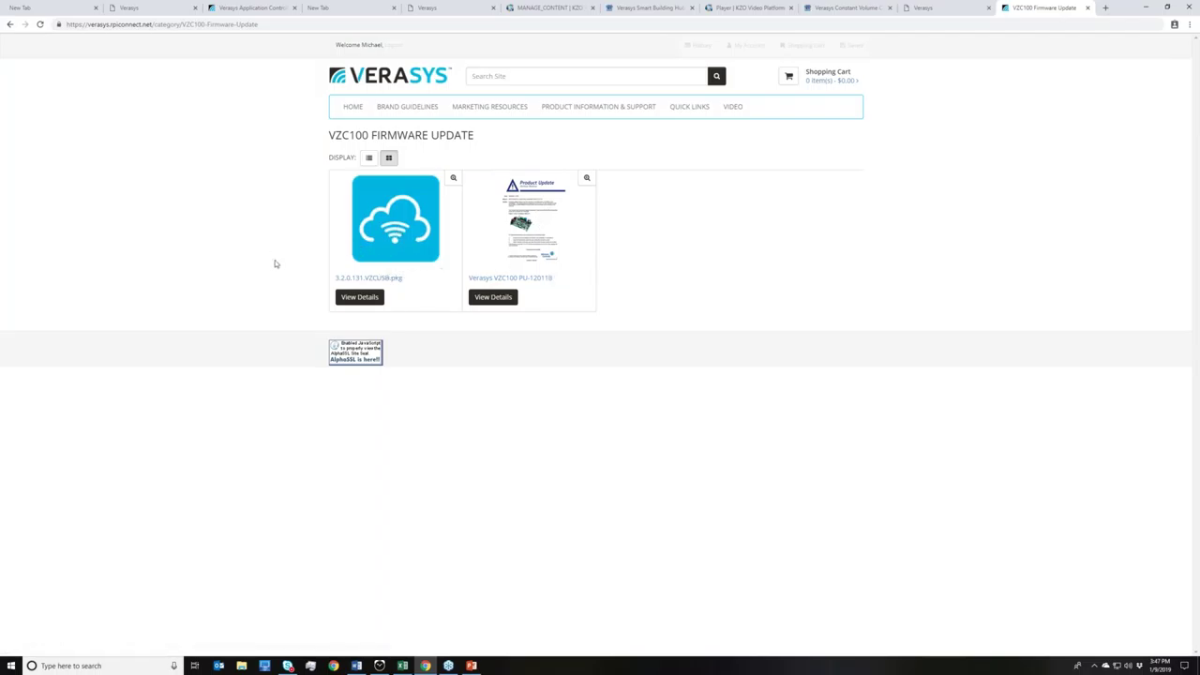
left_click(402, 665)
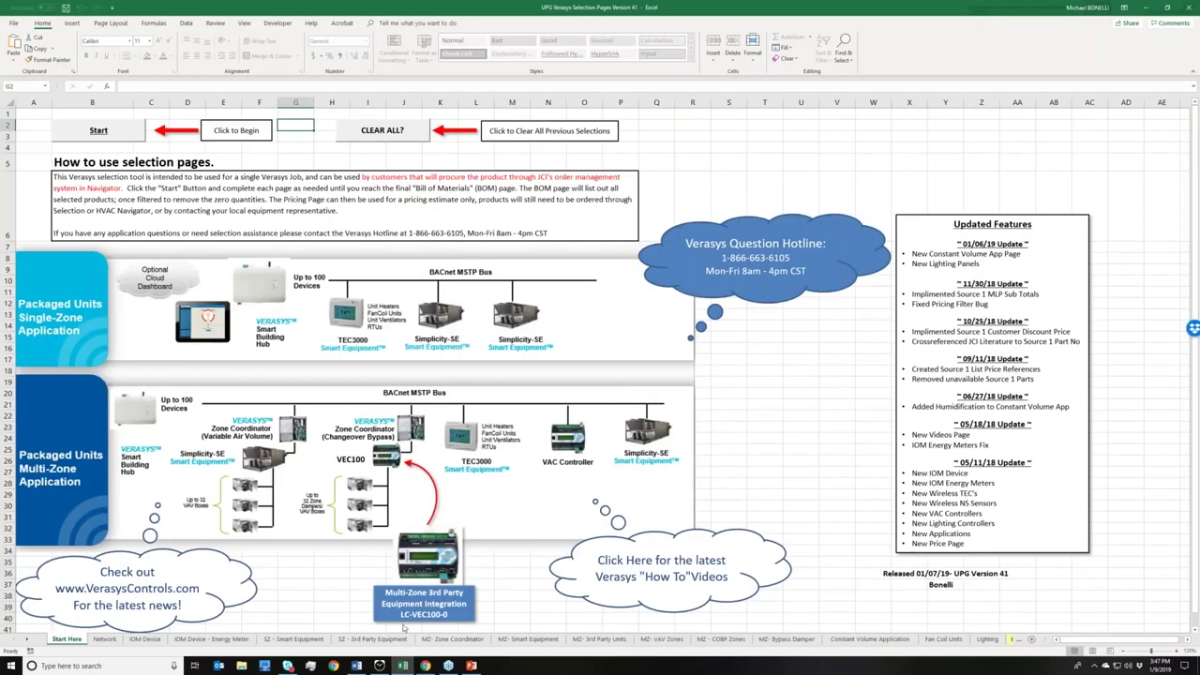